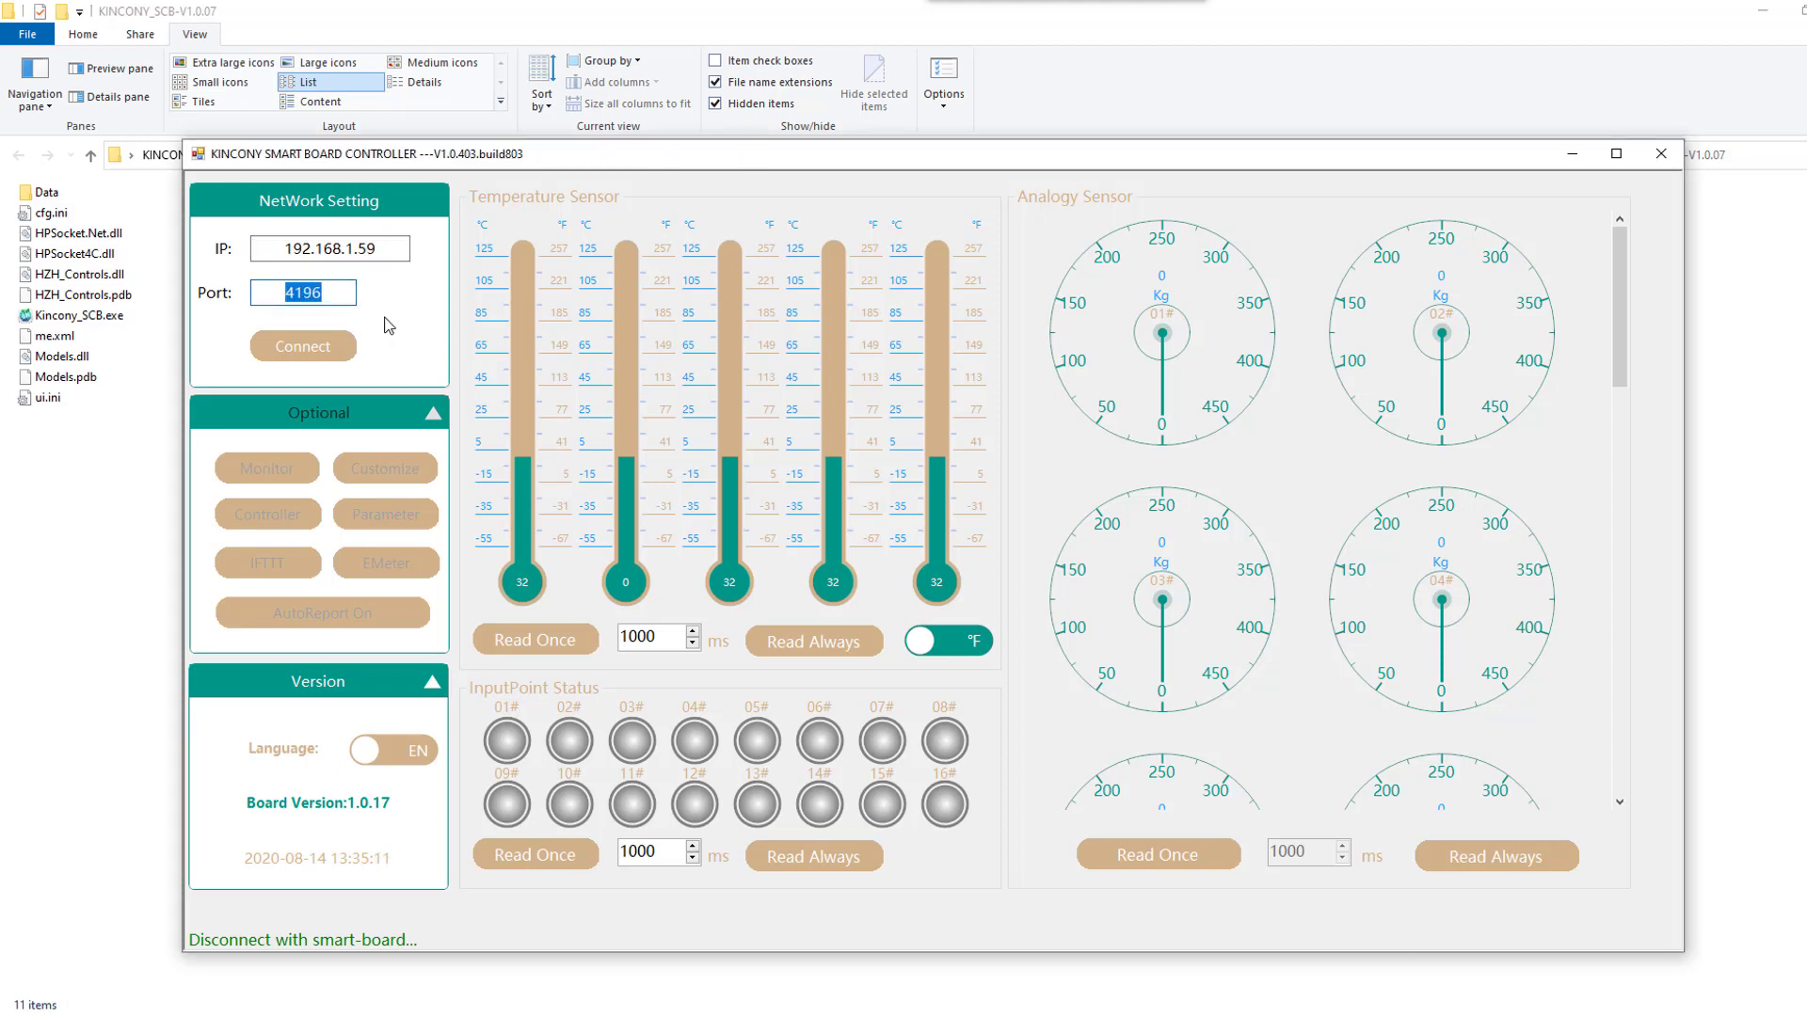
- Connect to the board and write DIMMER-SEND-01-1,30 as user-defined command Number01
left_click(320, 354)
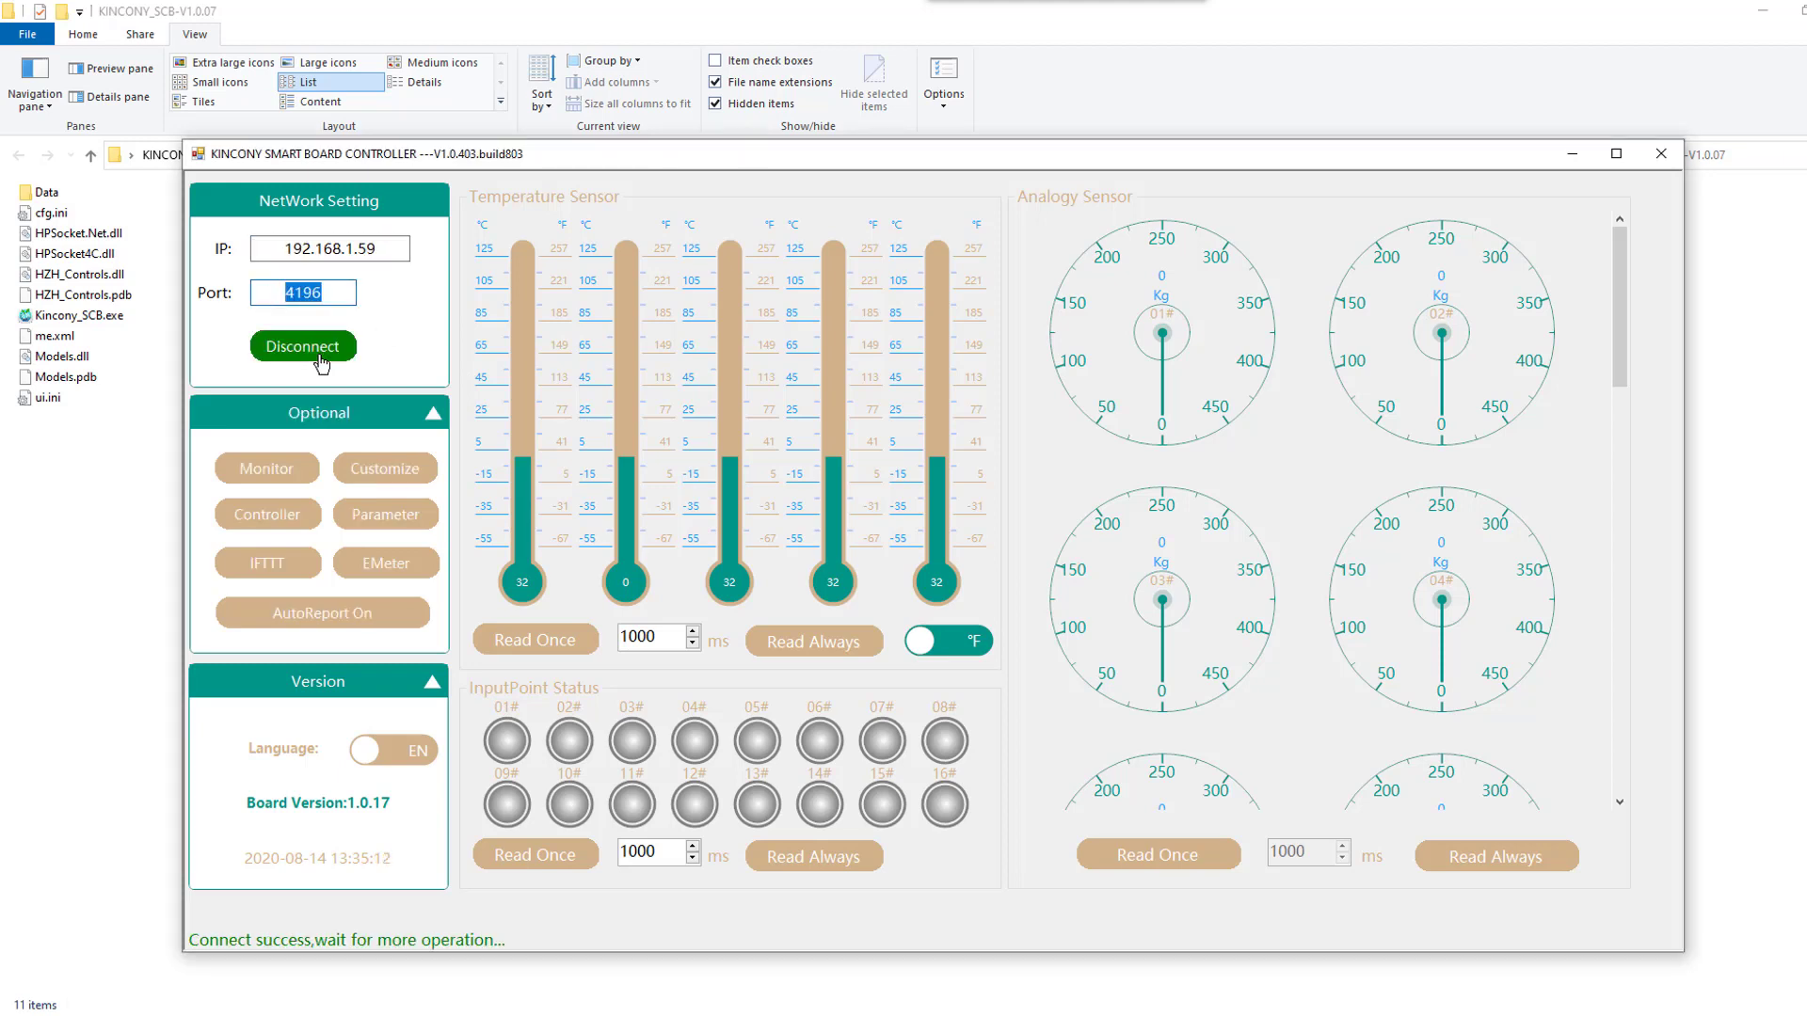
left_click(386, 475)
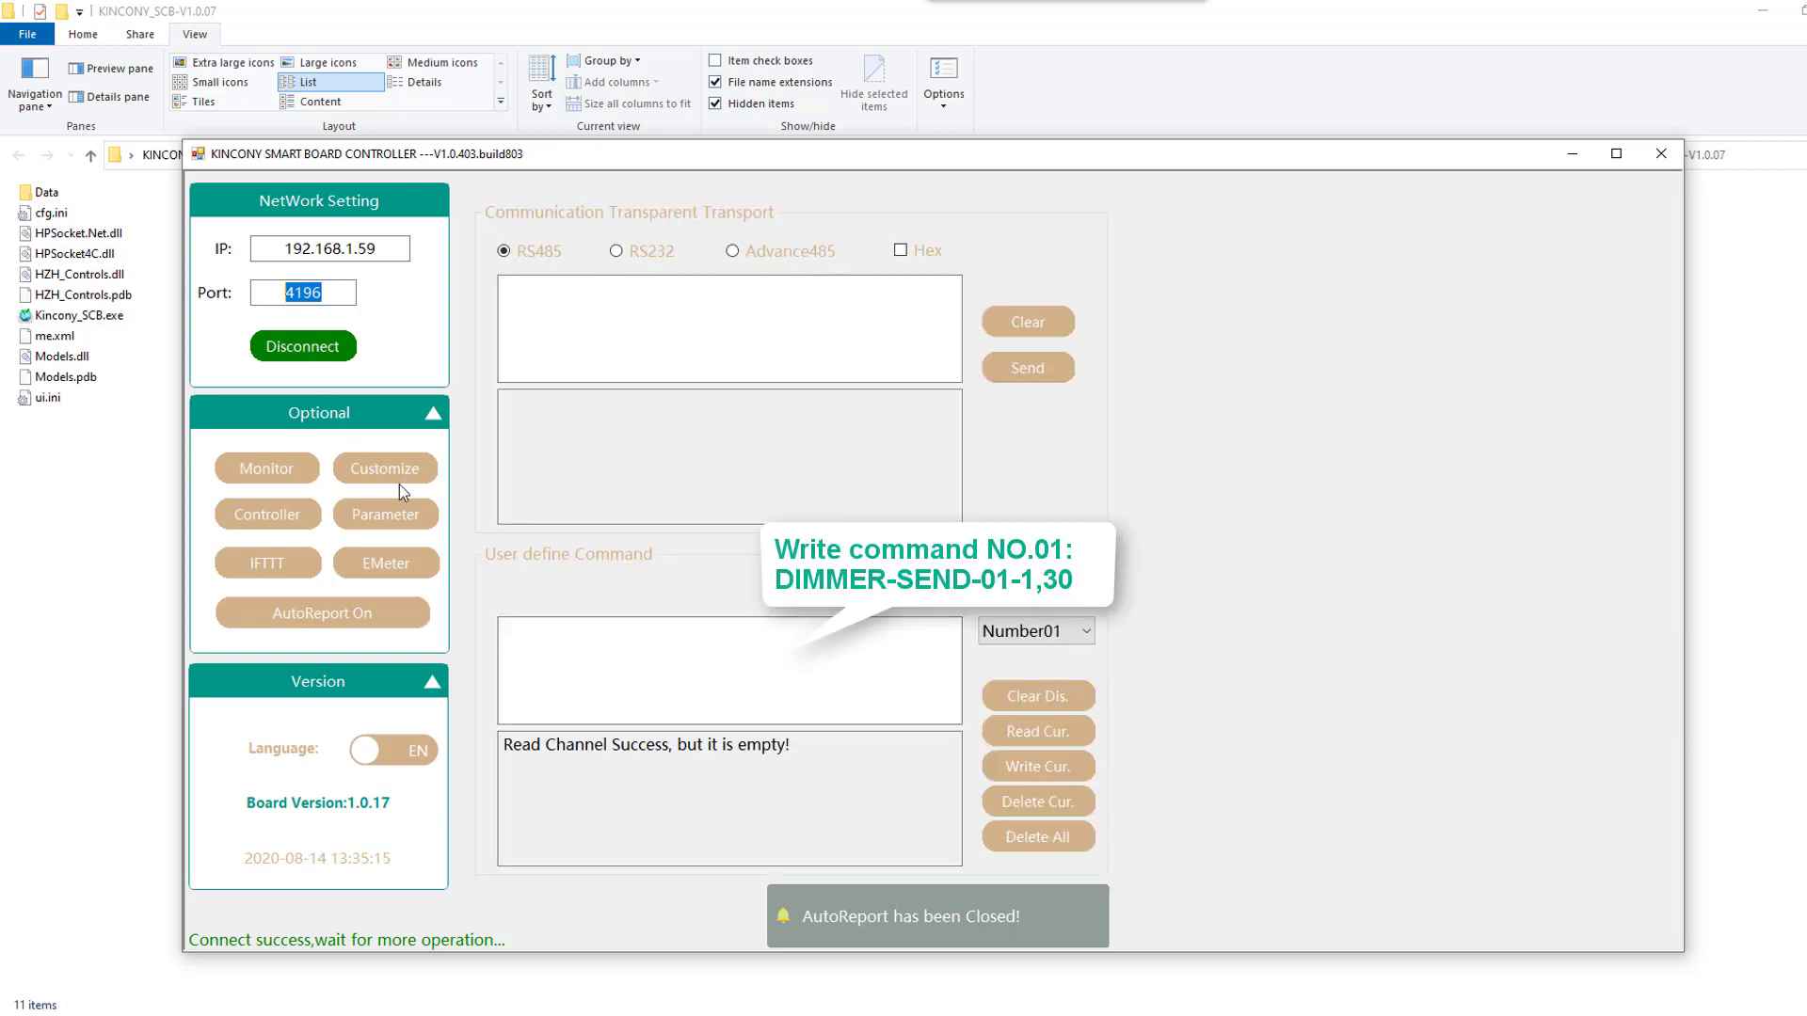
left_click(591, 643)
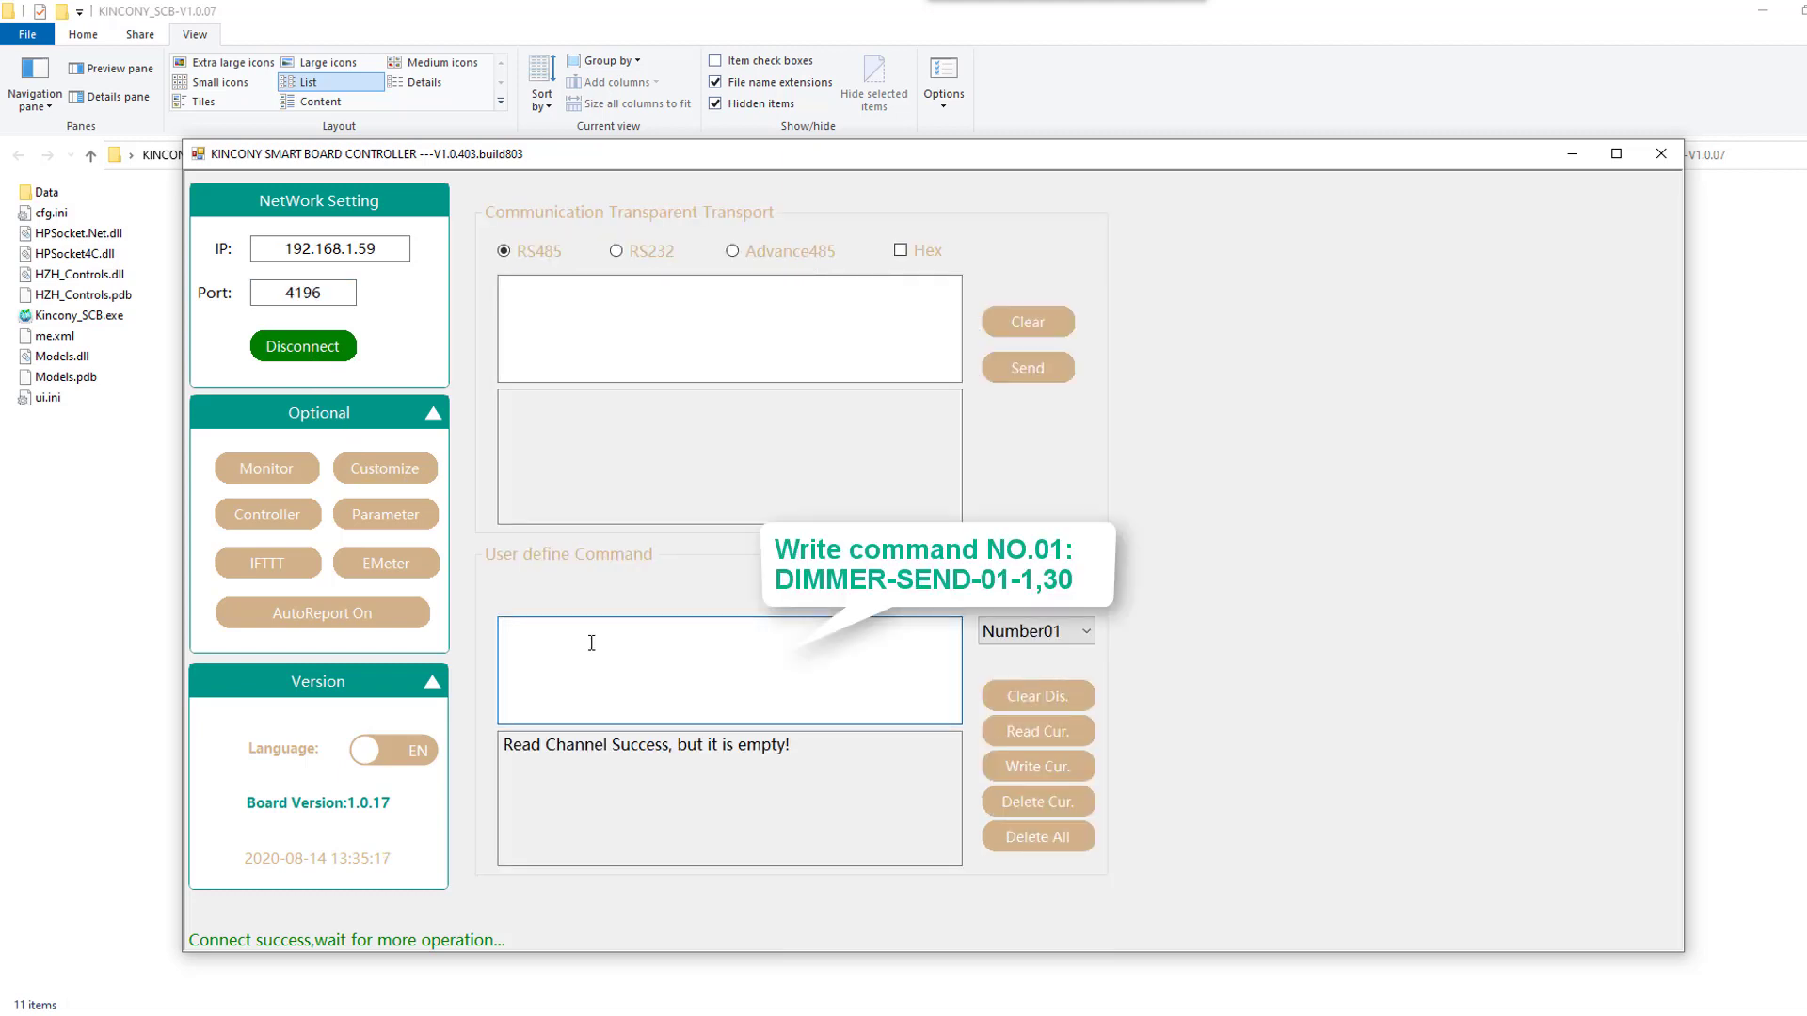
type("DIMMER-SEND-01-1,30")
left_click(1038, 767)
left_click(1035, 632)
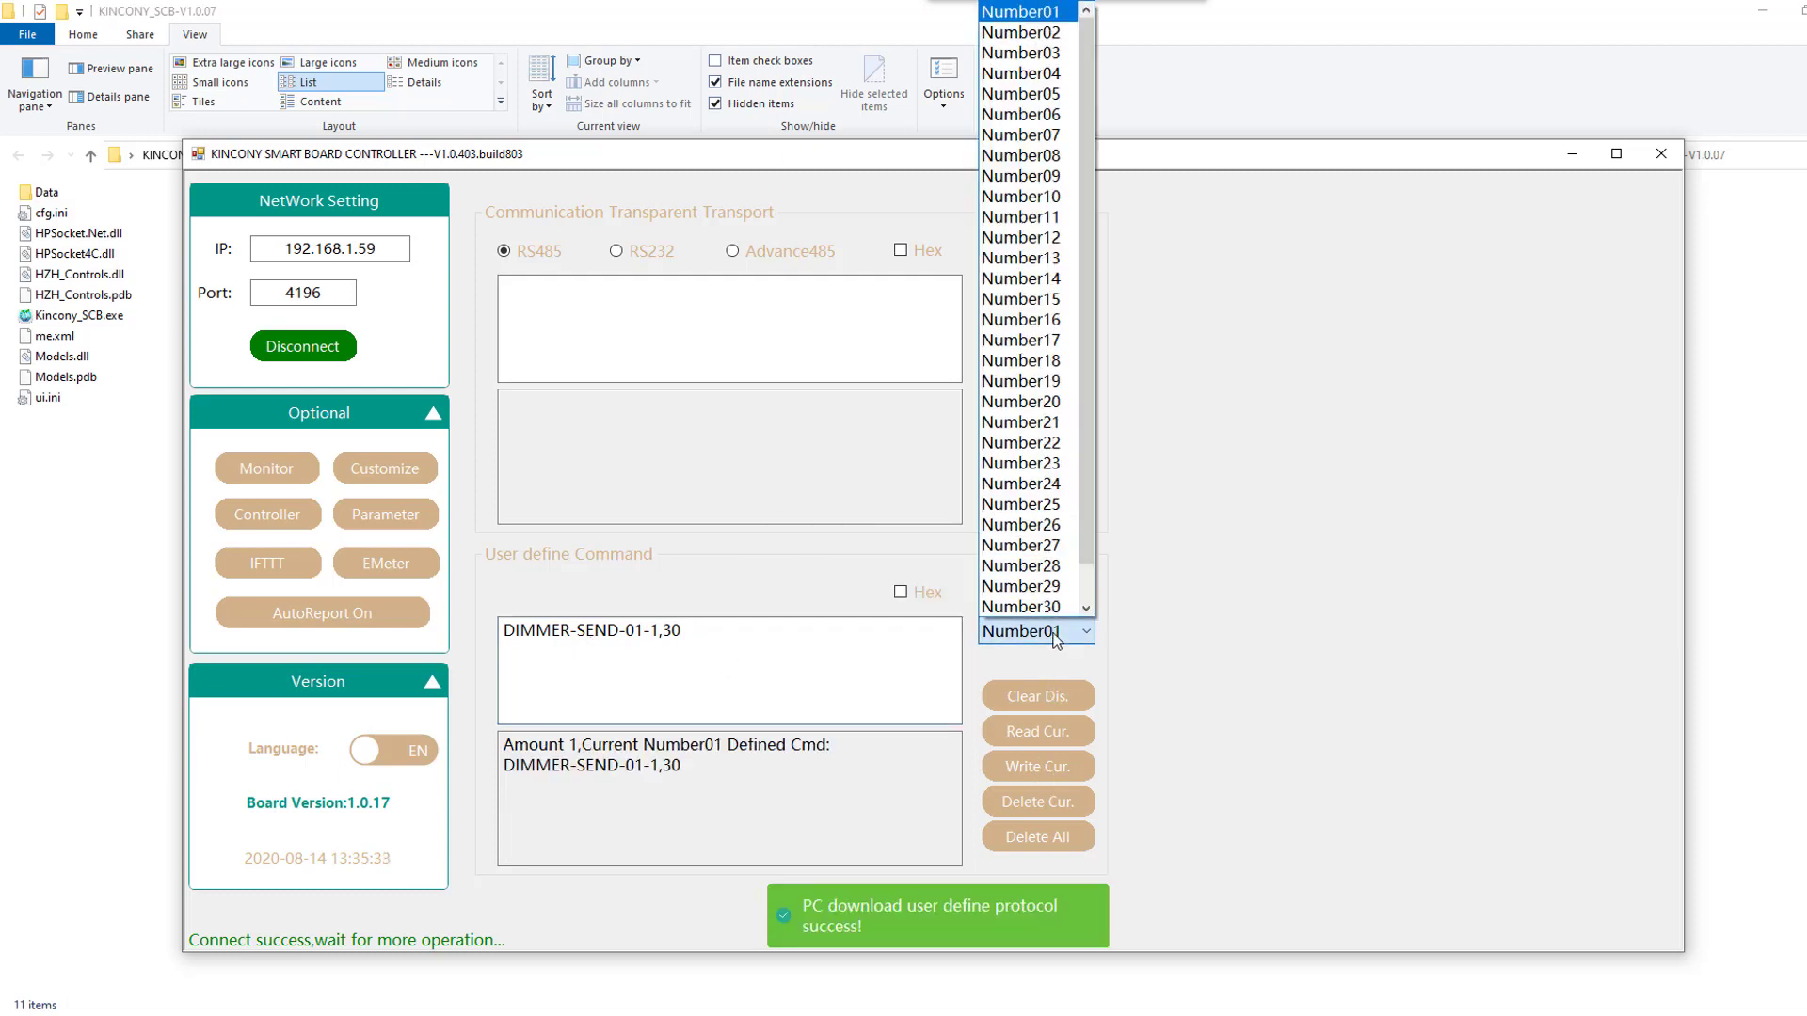
- Store DIMMER-SEND-01-1,0 as user-defined command Number02
left_click(1044, 33)
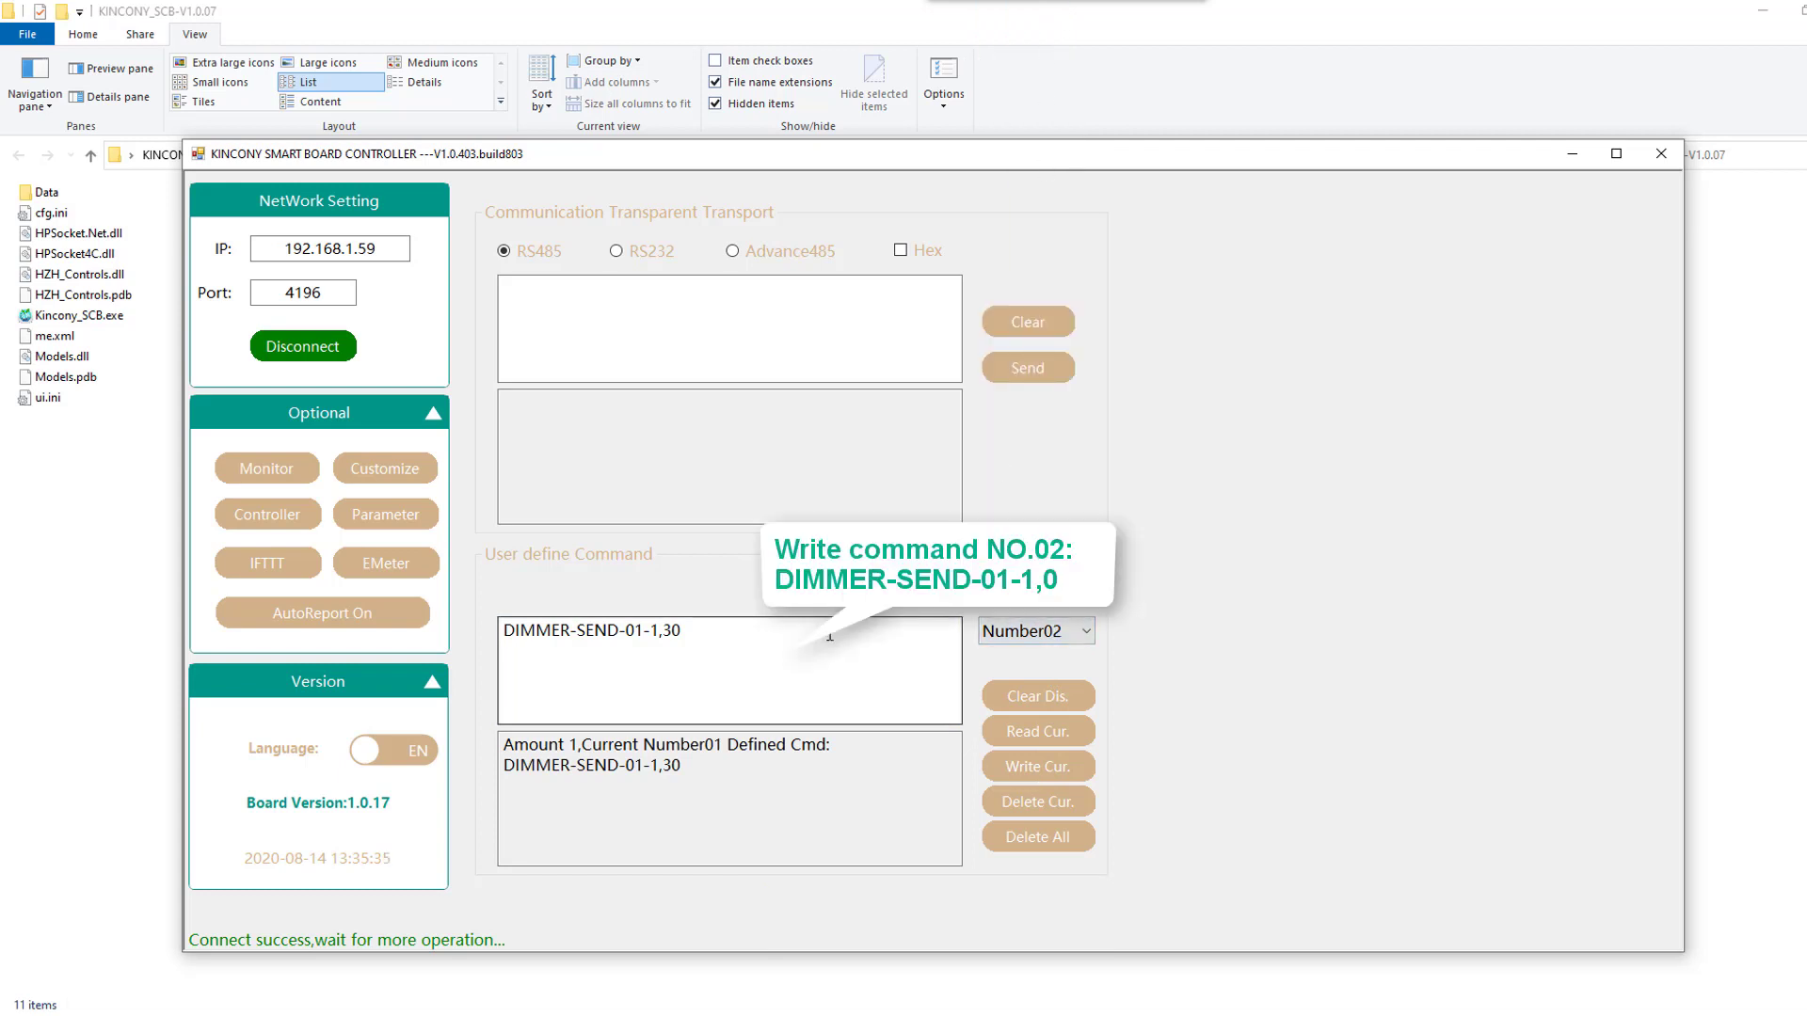
left_click(717, 640)
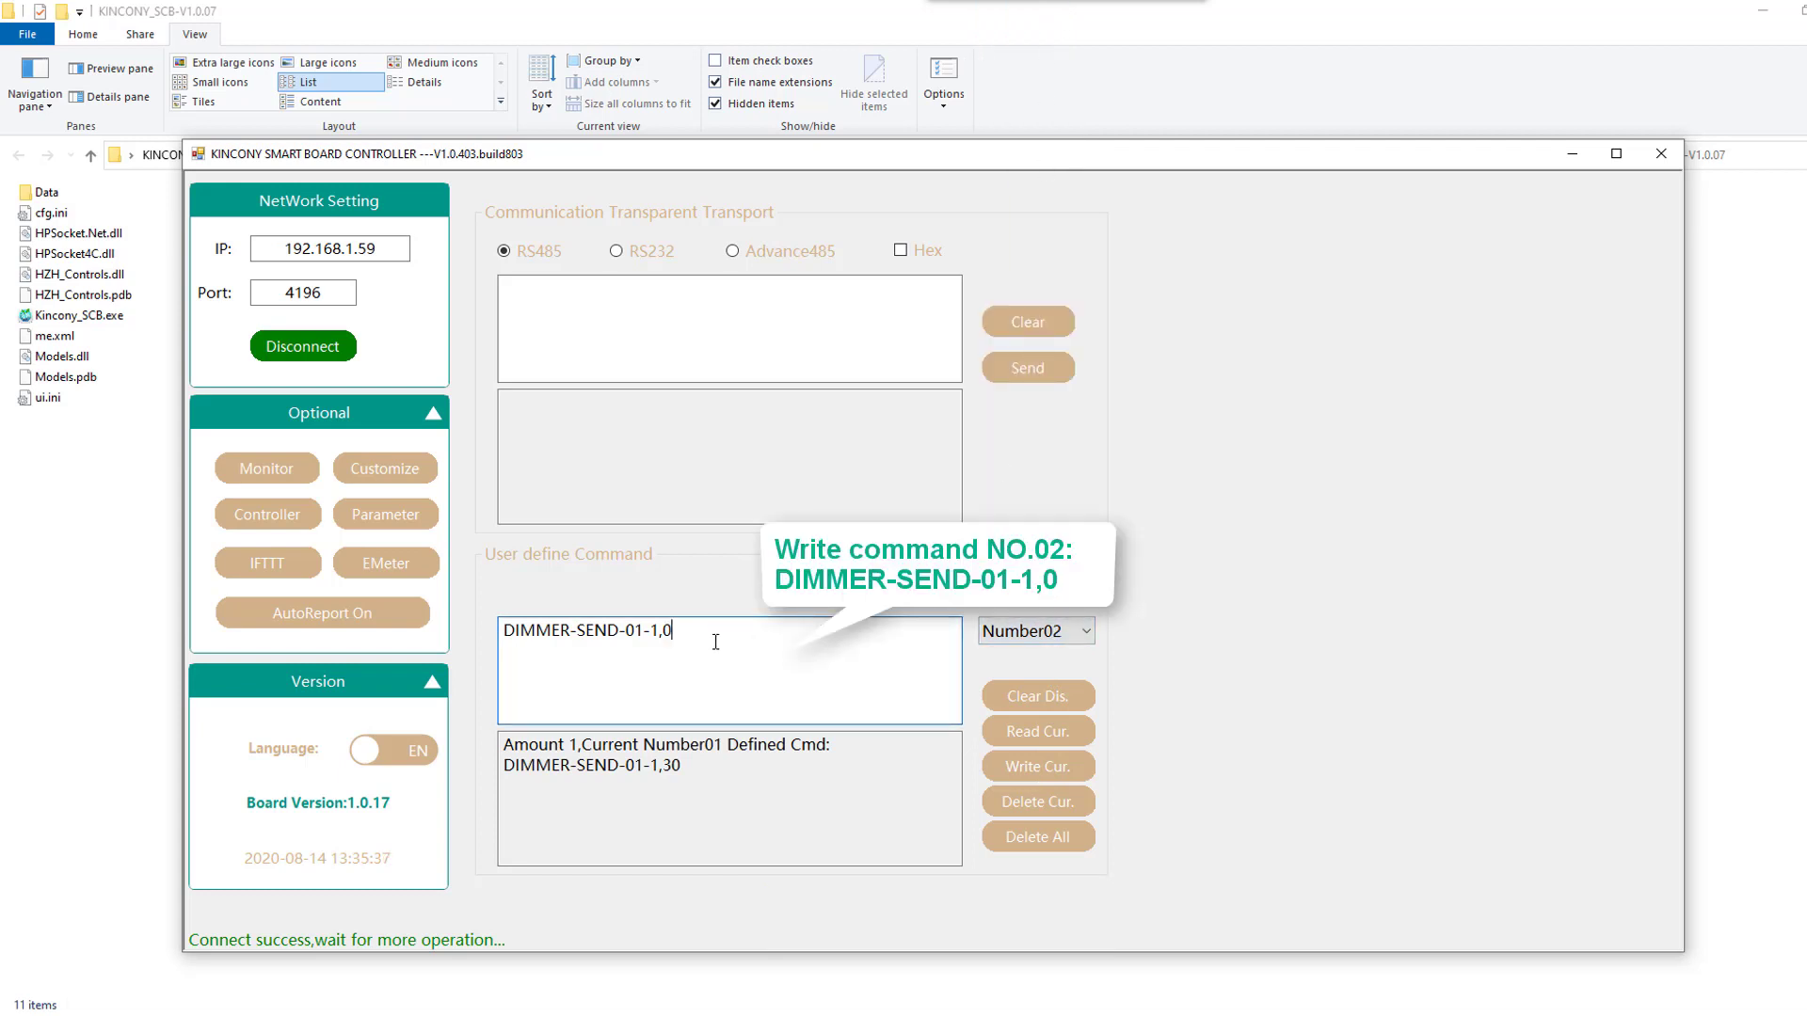
left_click(1017, 776)
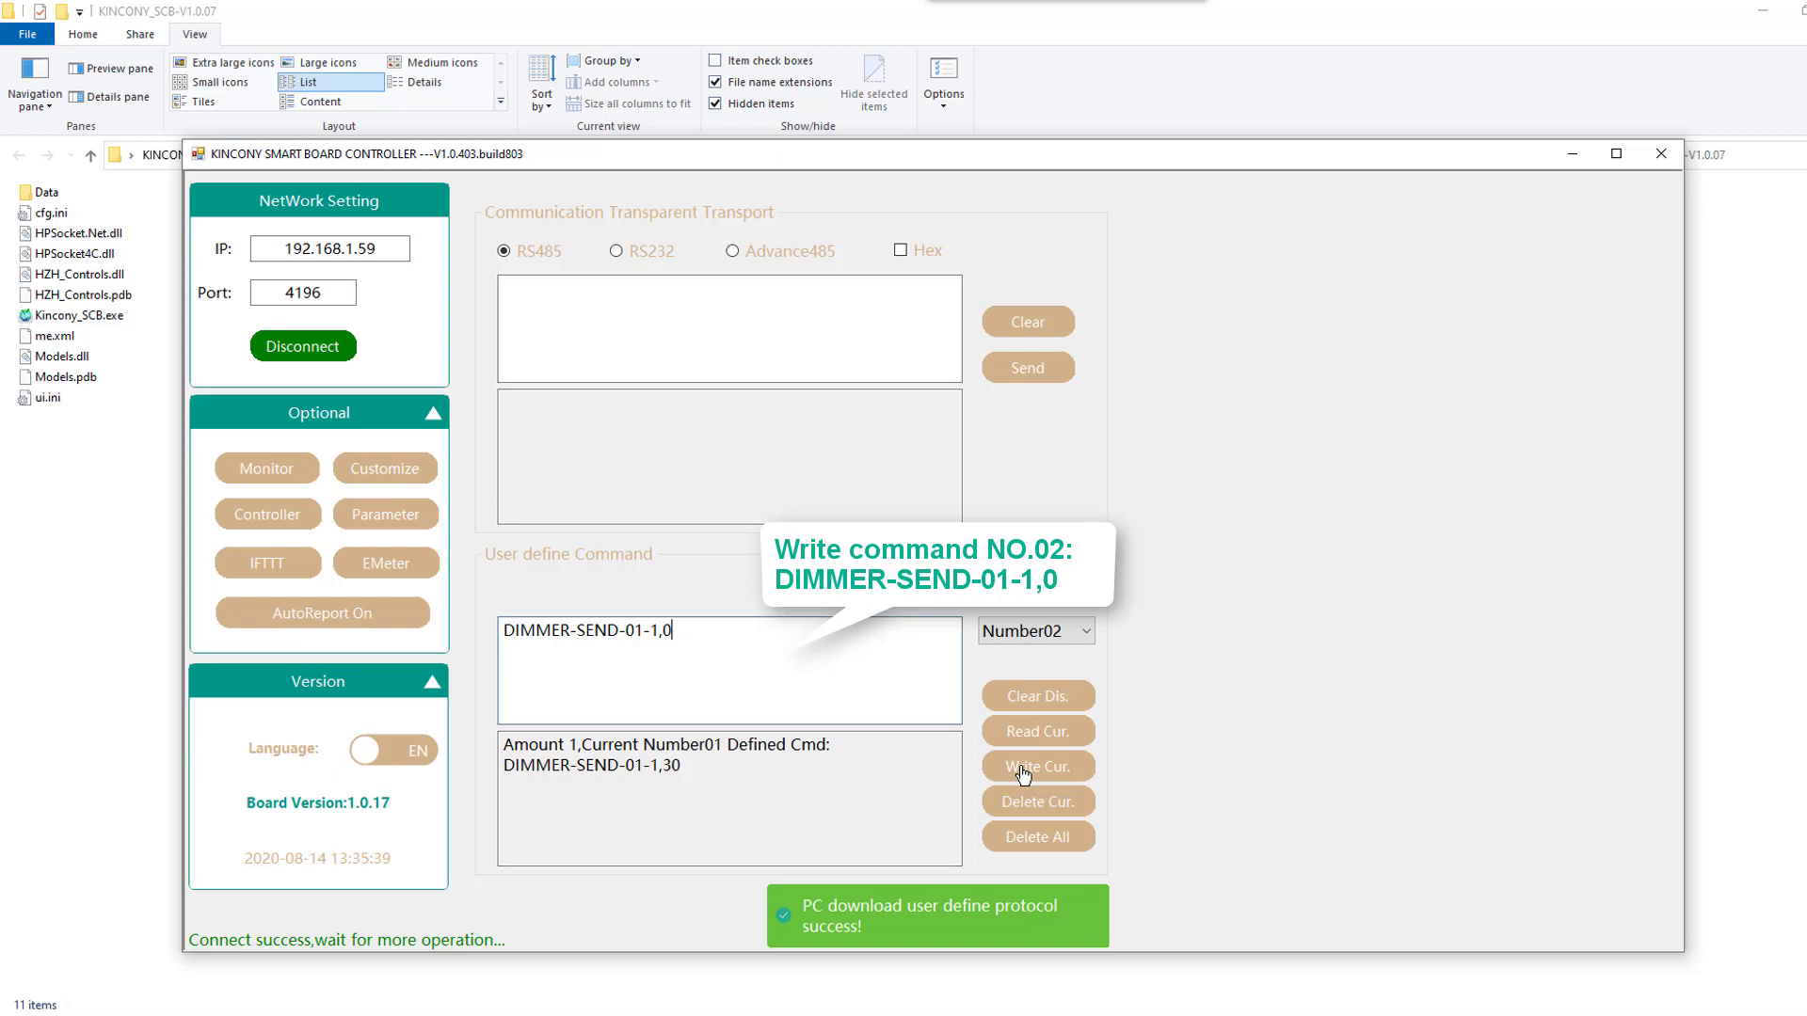
- Store DIMMER-SEND-01-1,90 as user-defined command Number03 and read it back
left_click(1036, 630)
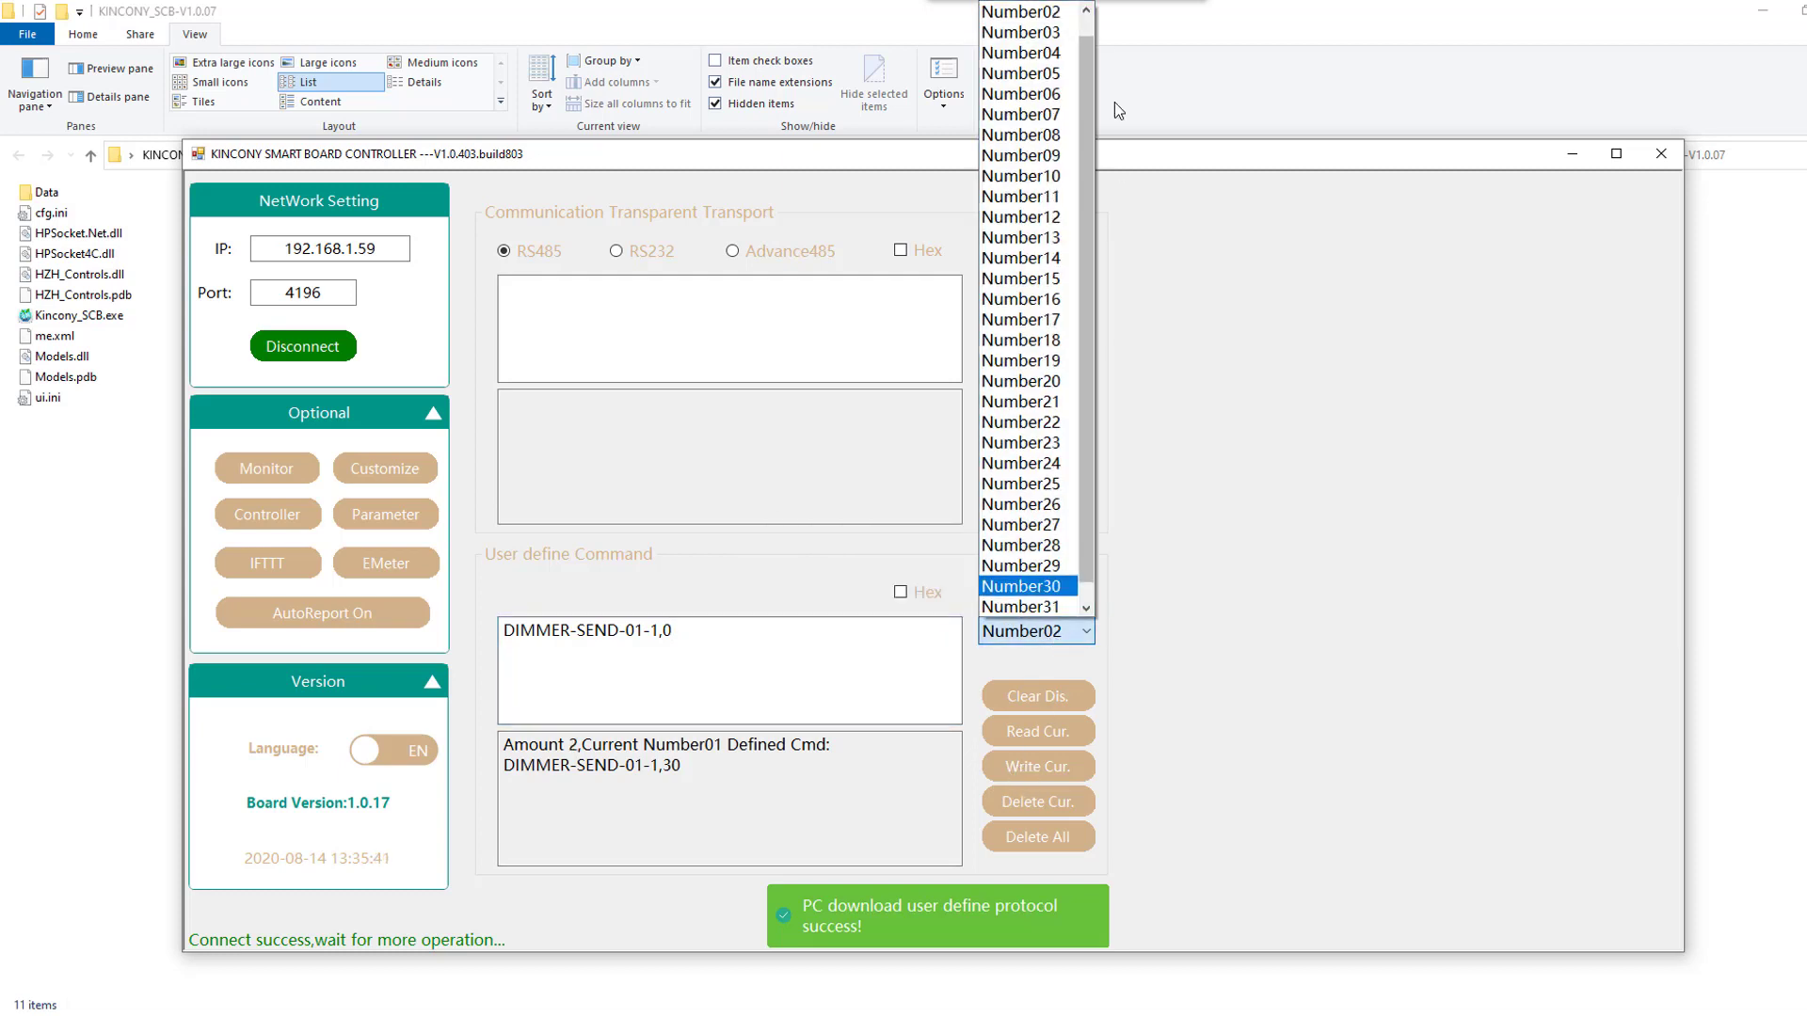
left_click(1041, 35)
left_click(1044, 734)
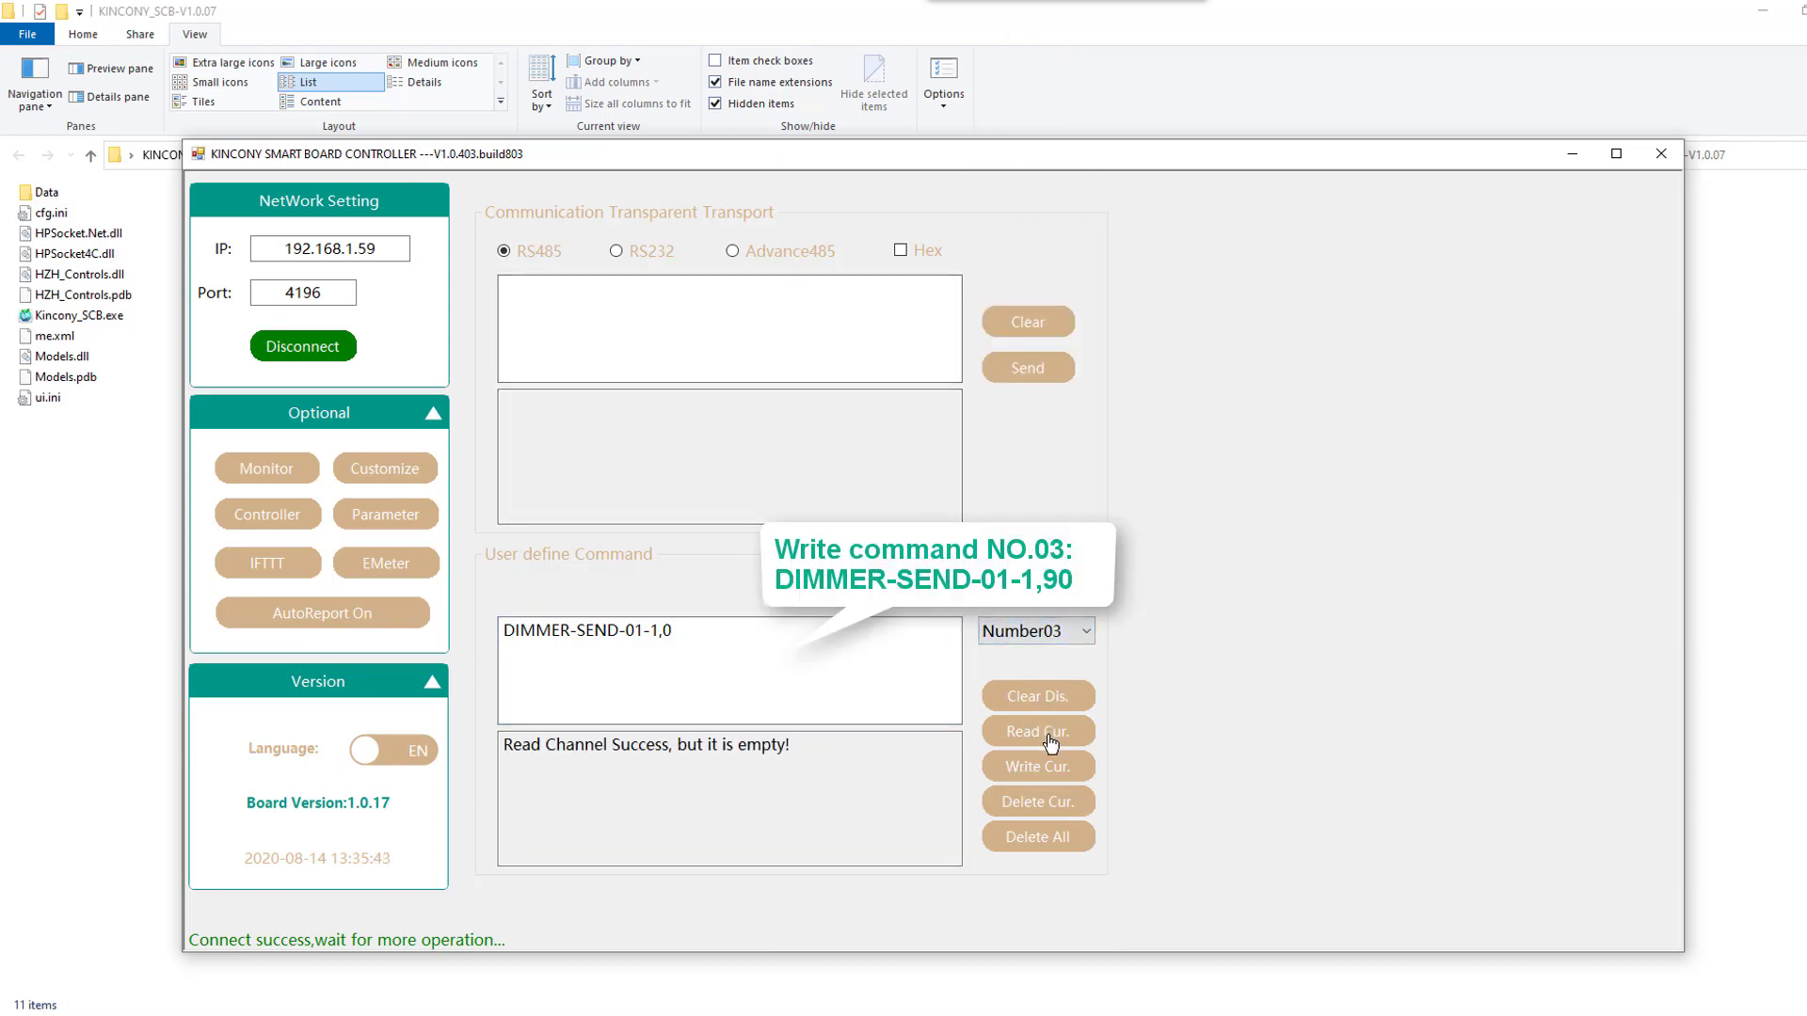
left_click(696, 638)
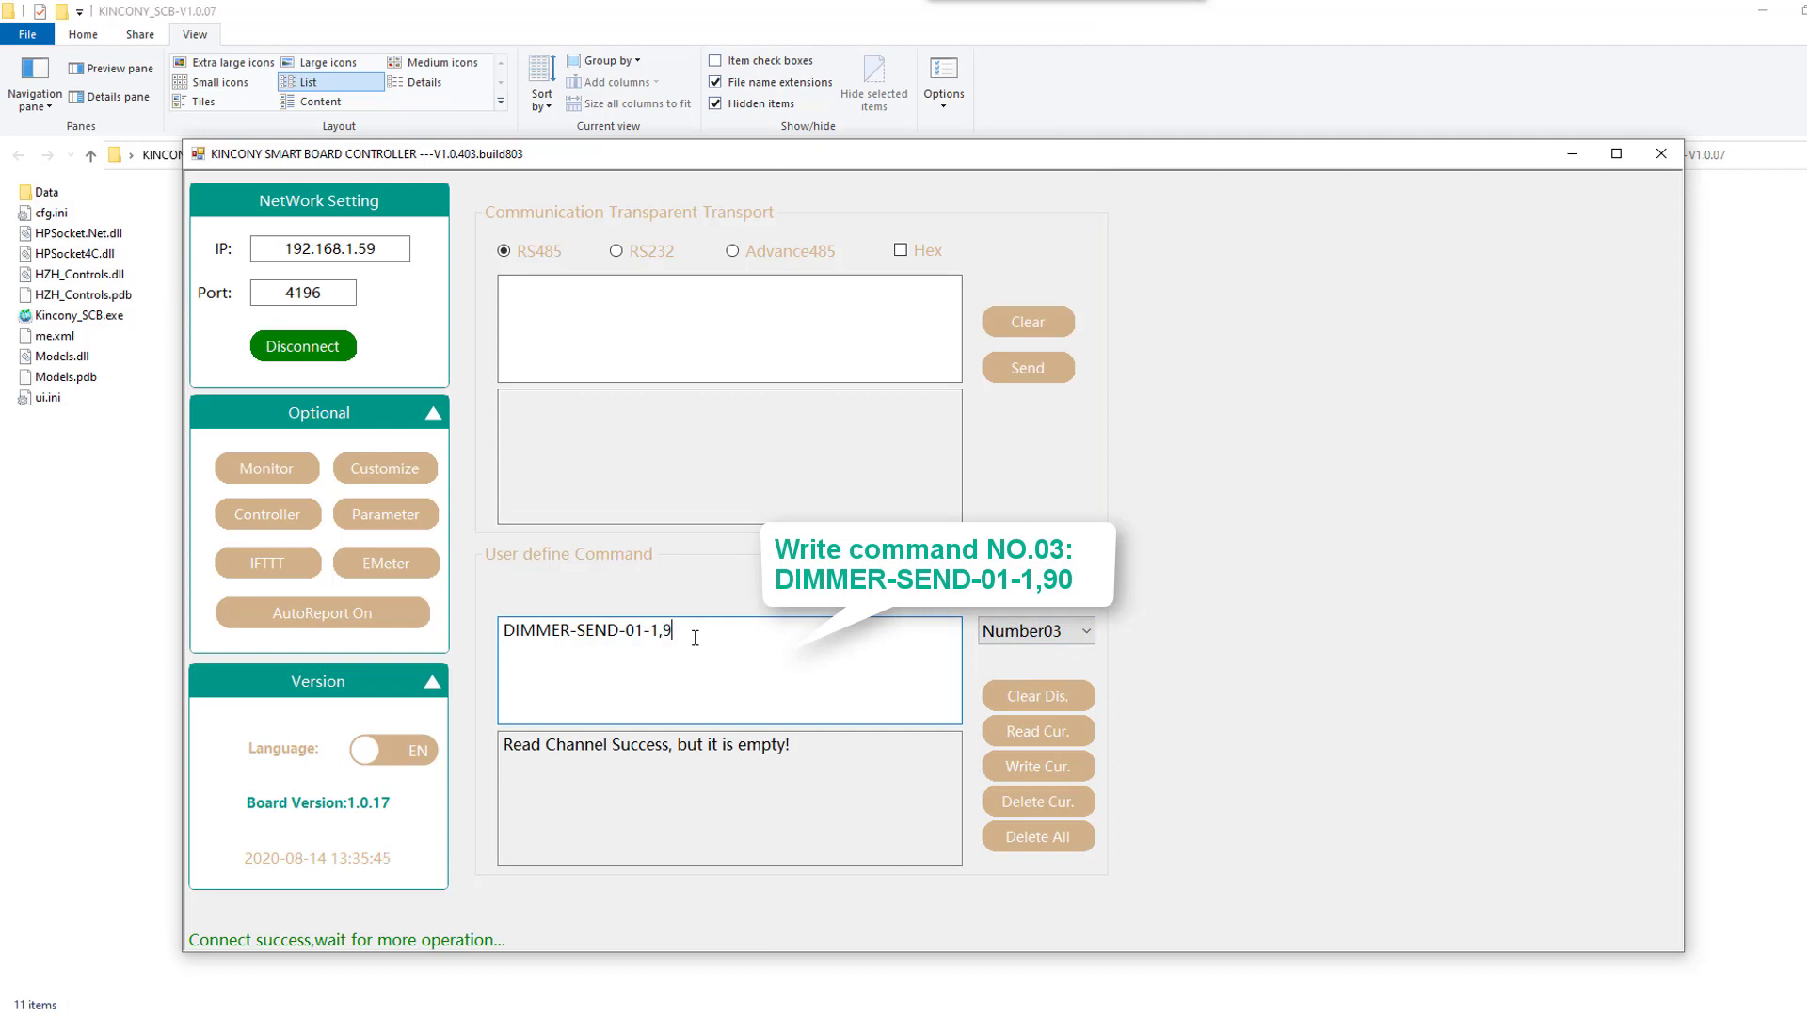
left_click(1045, 773)
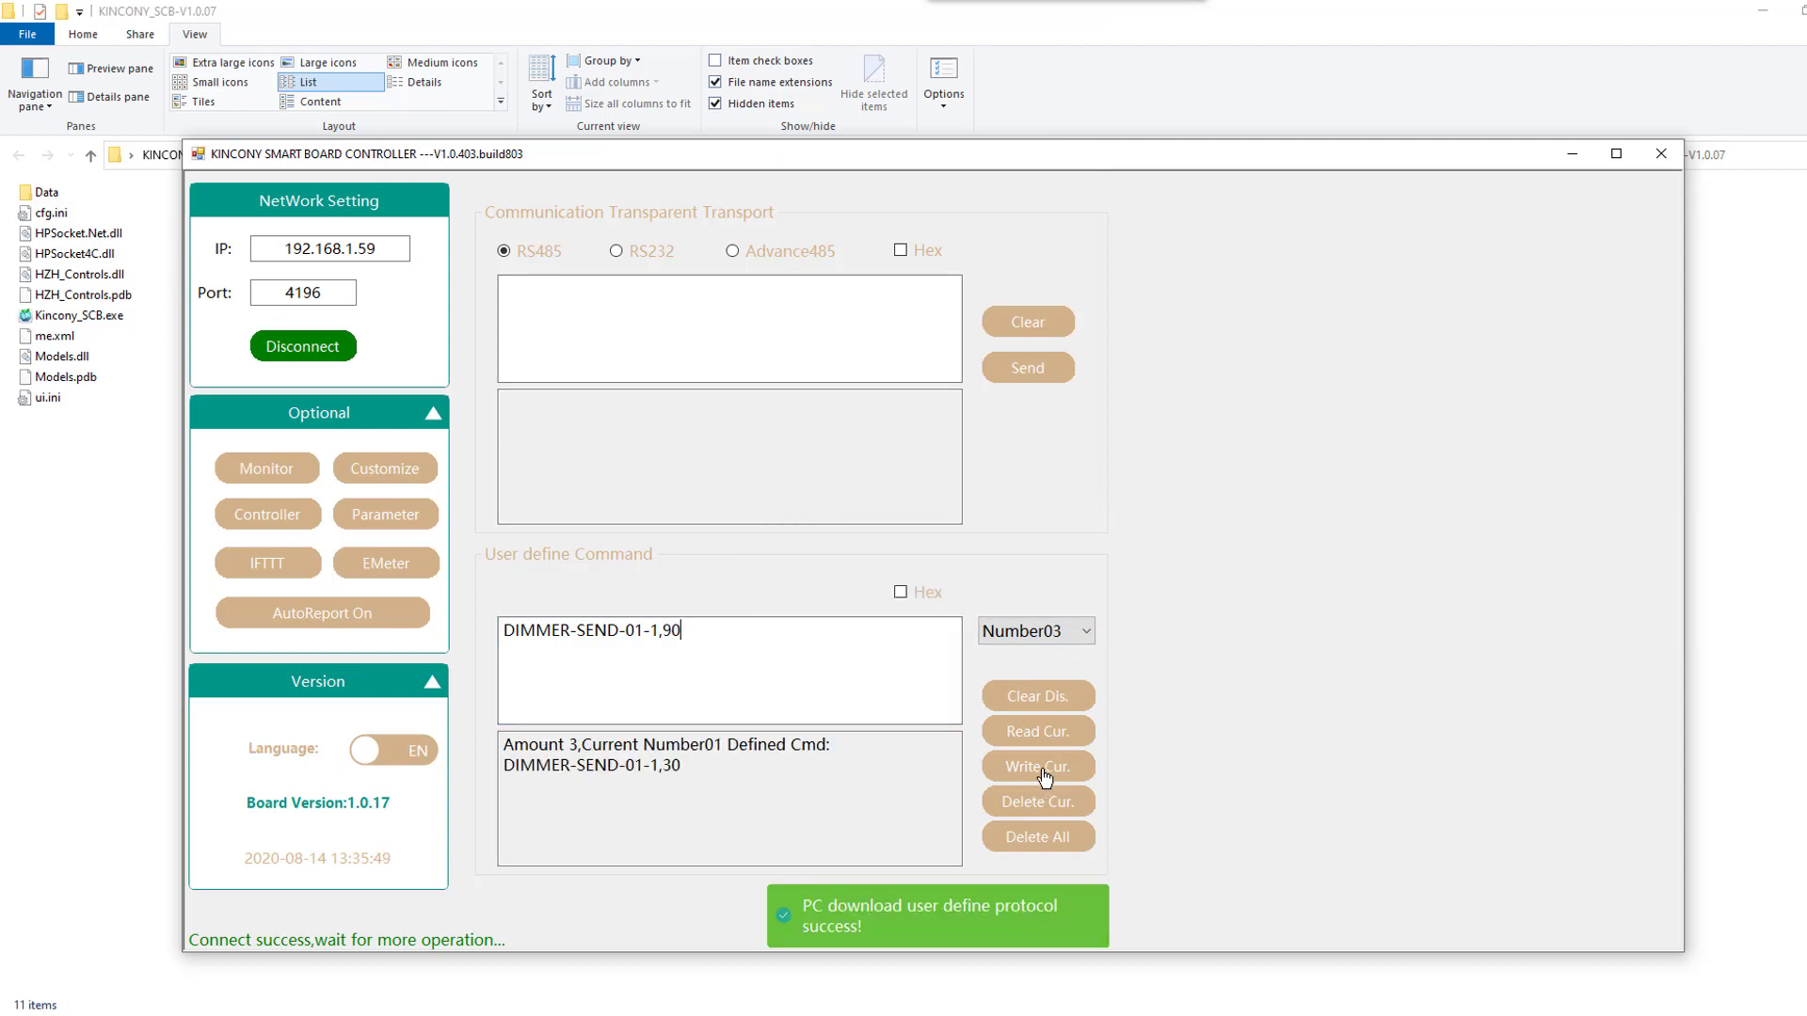
left_click(1040, 733)
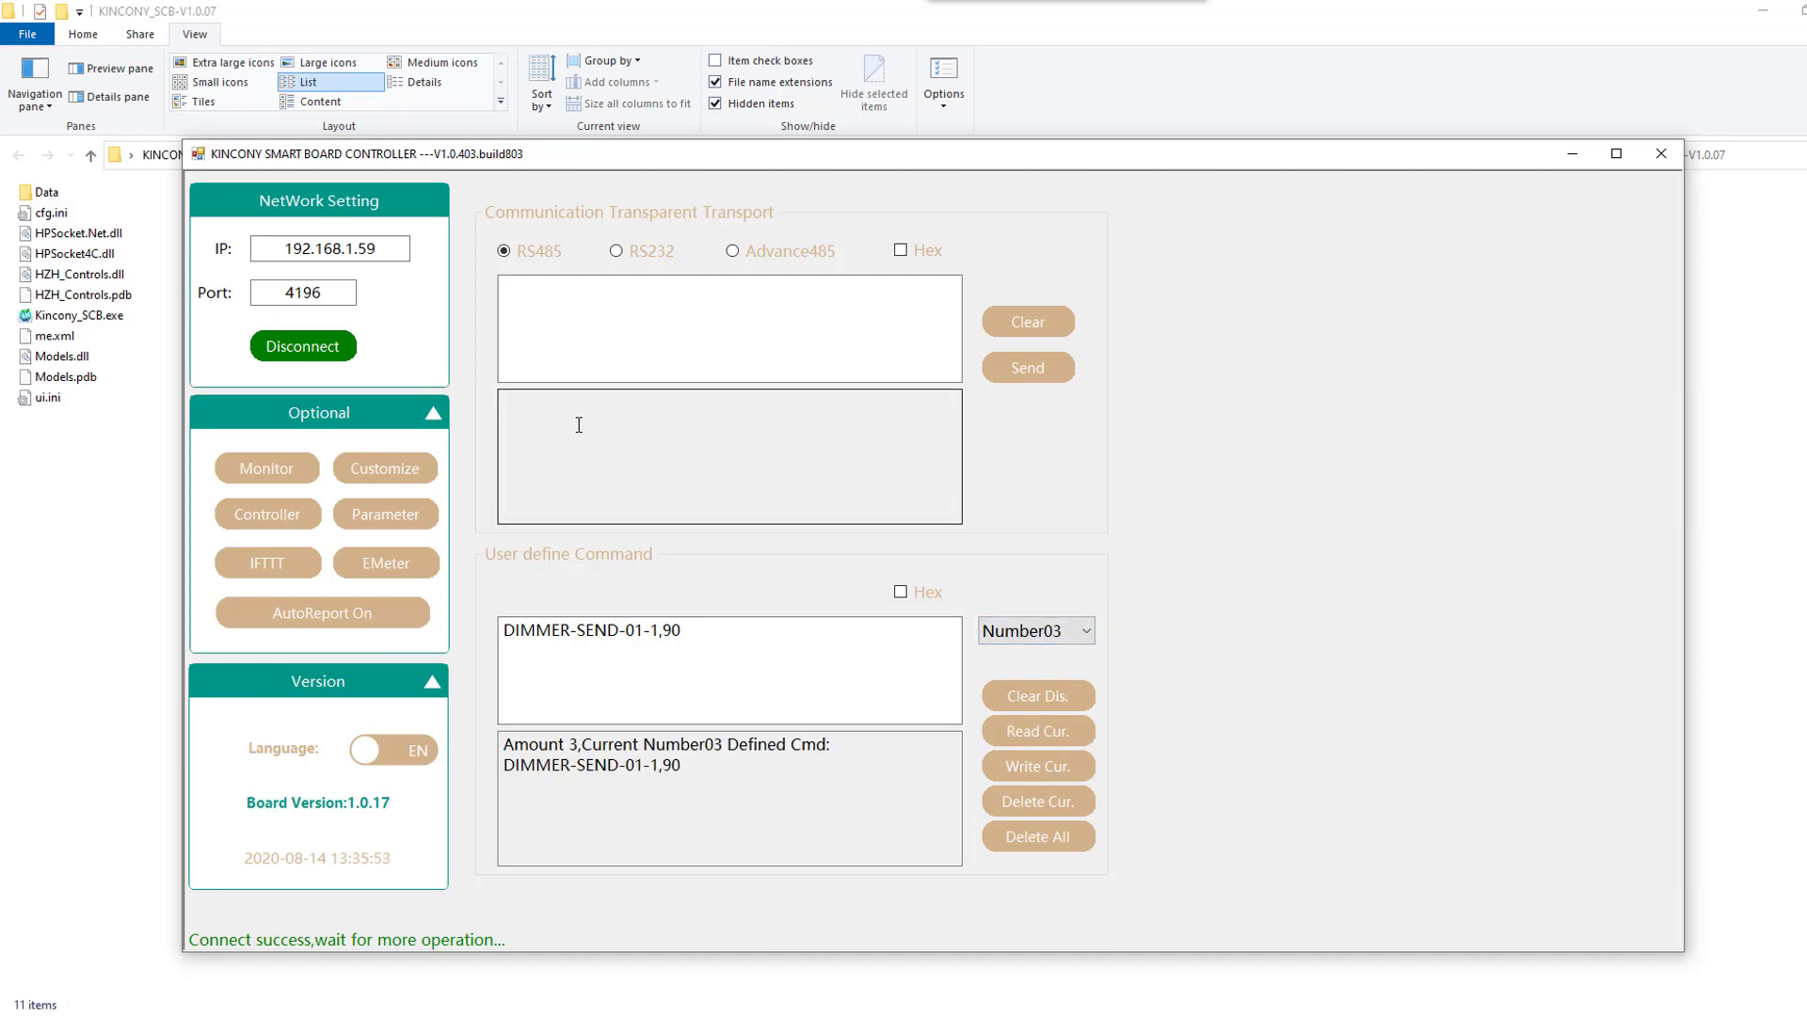
- In IFTTT setup, give rule Number01 a Friday 07:30 time condition
left_click(301, 565)
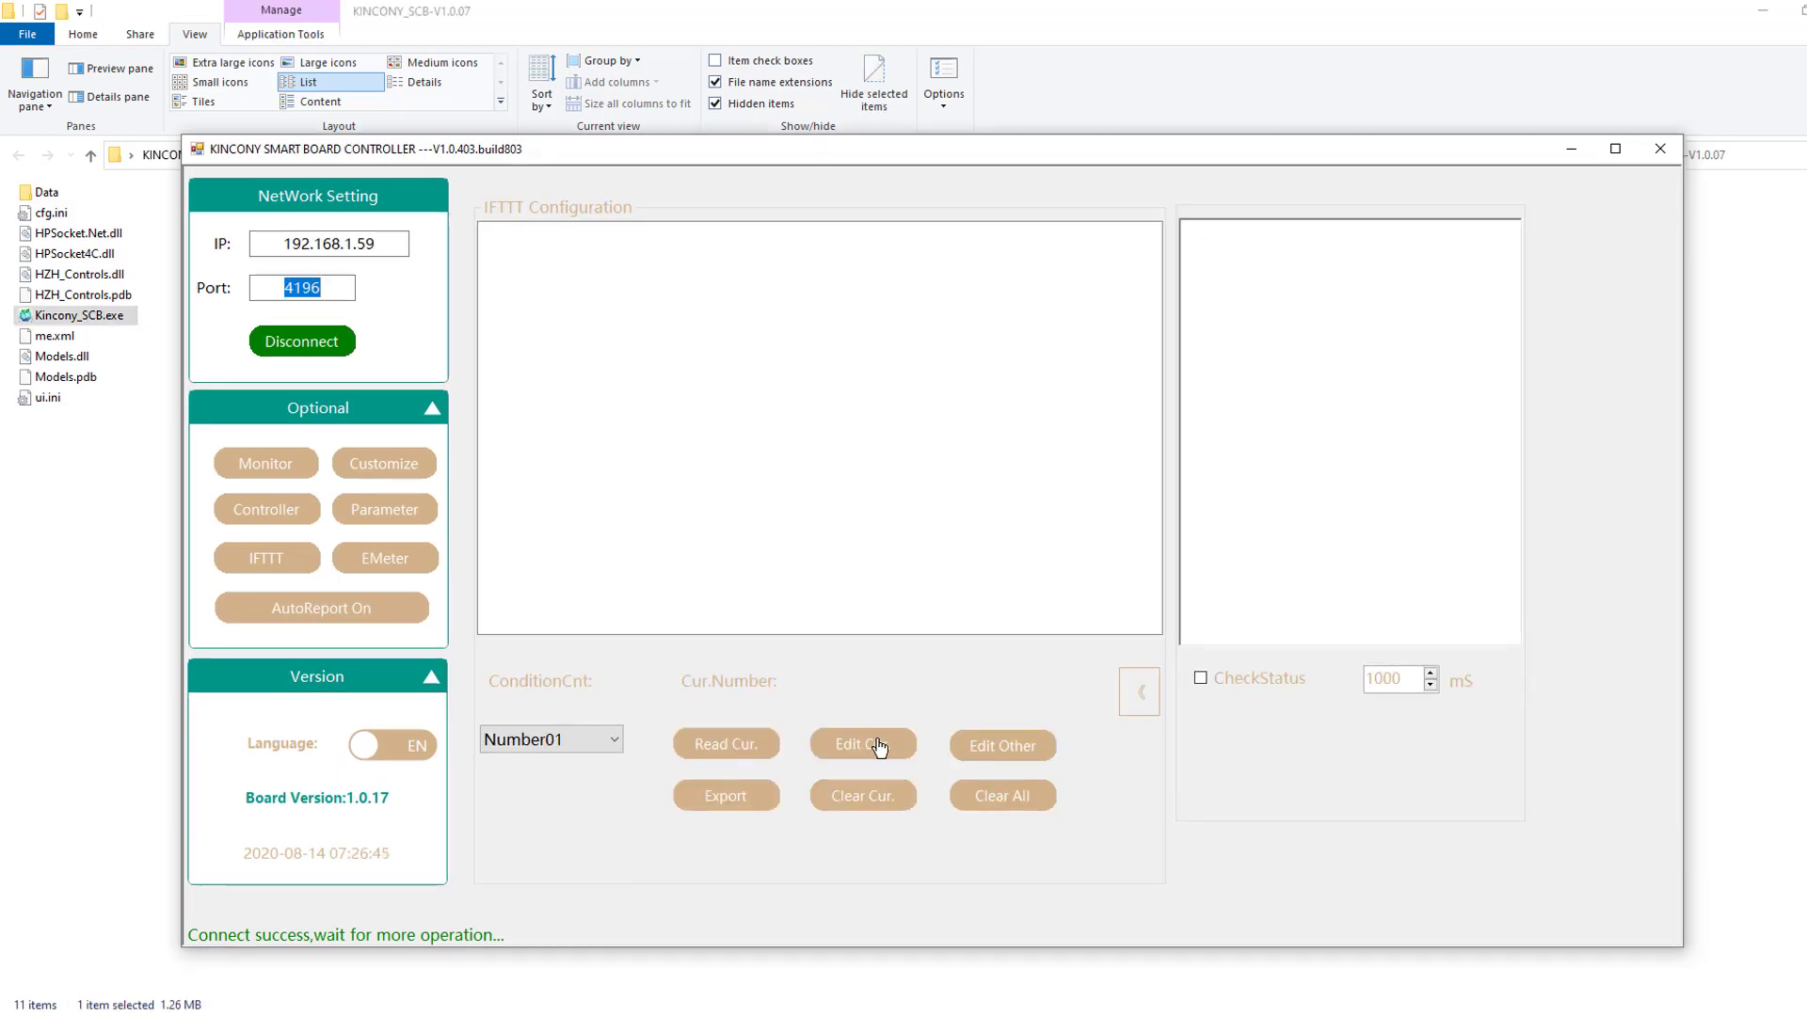
left_click(883, 748)
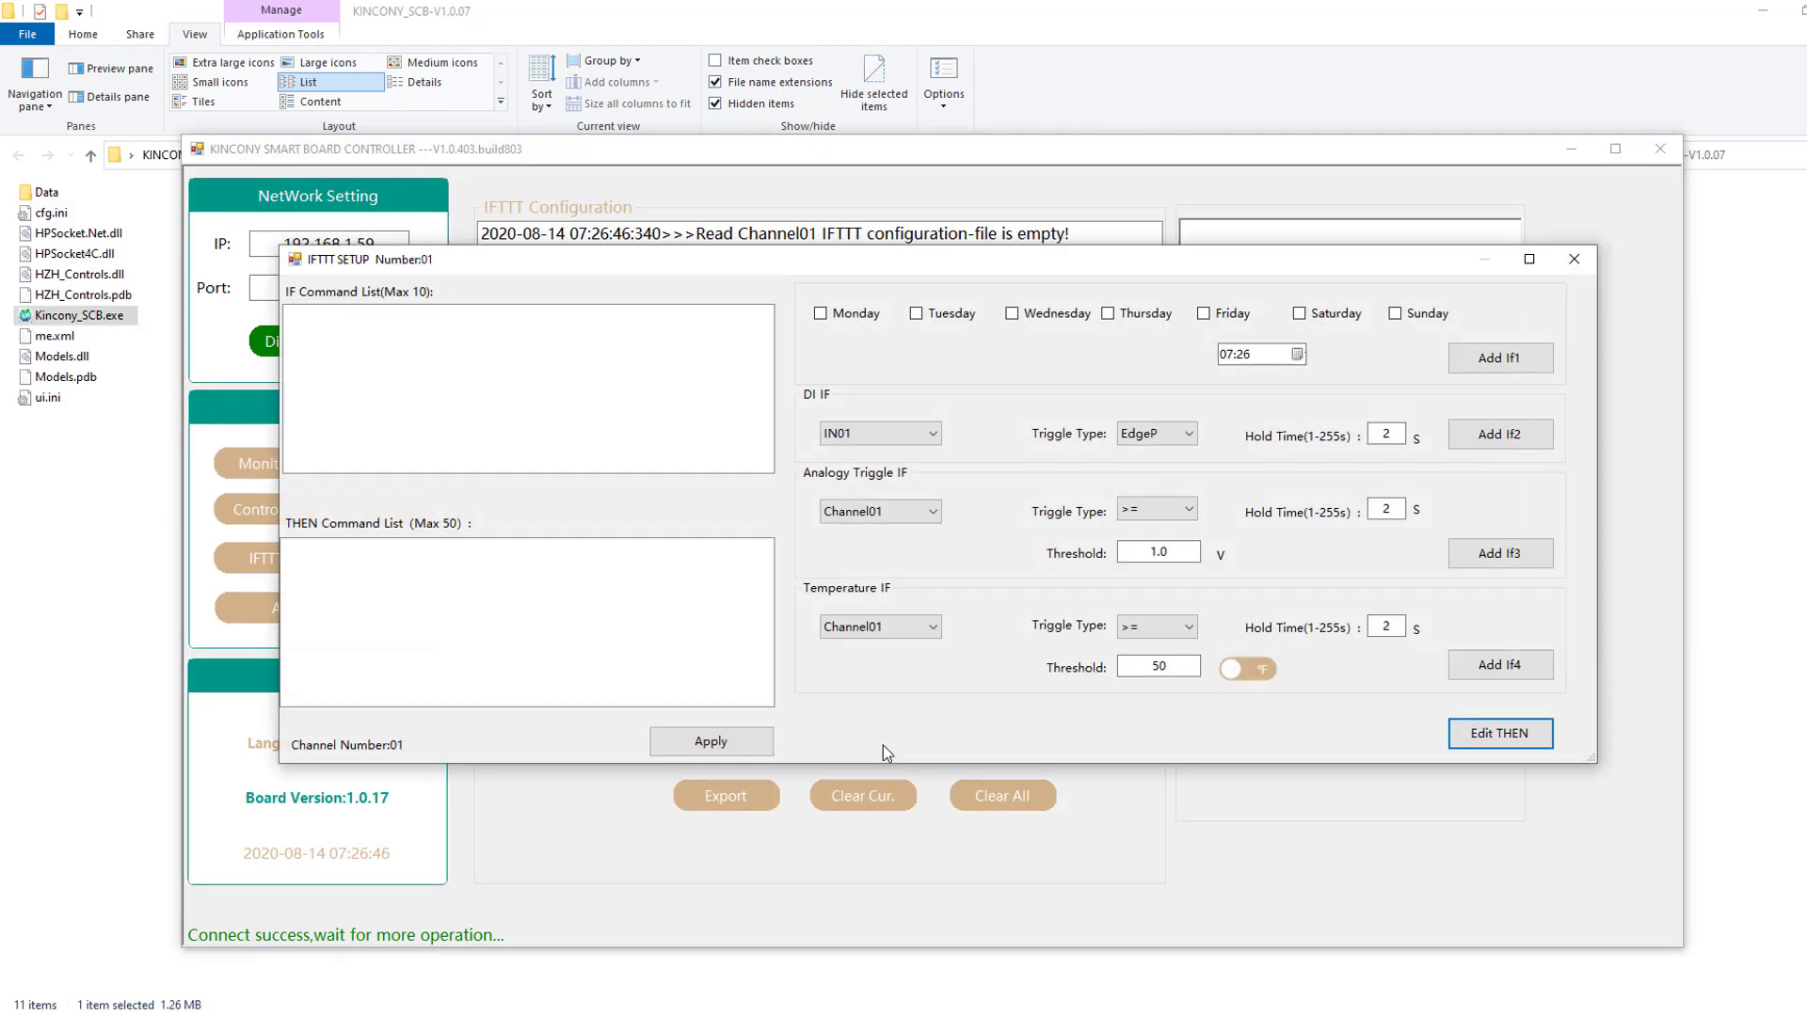
left_click(1204, 317)
left_click(1224, 355)
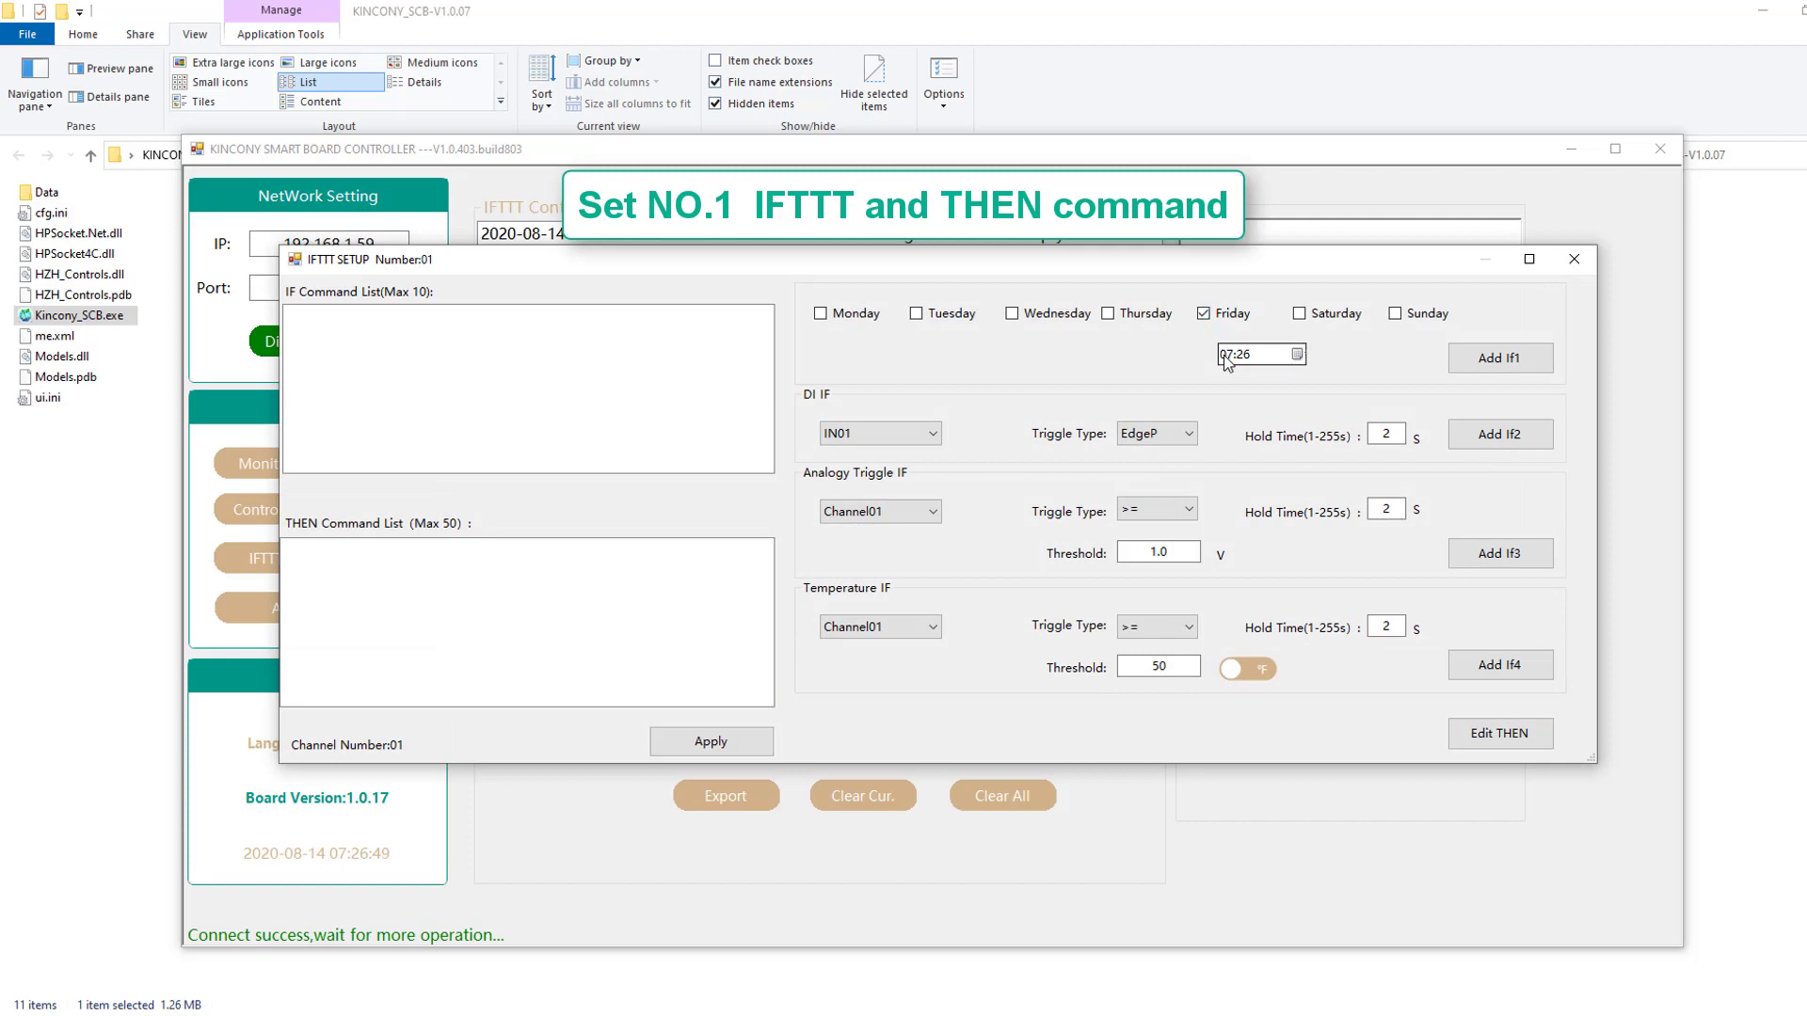
left_click(1227, 362)
left_click(1243, 358)
left_click(1482, 360)
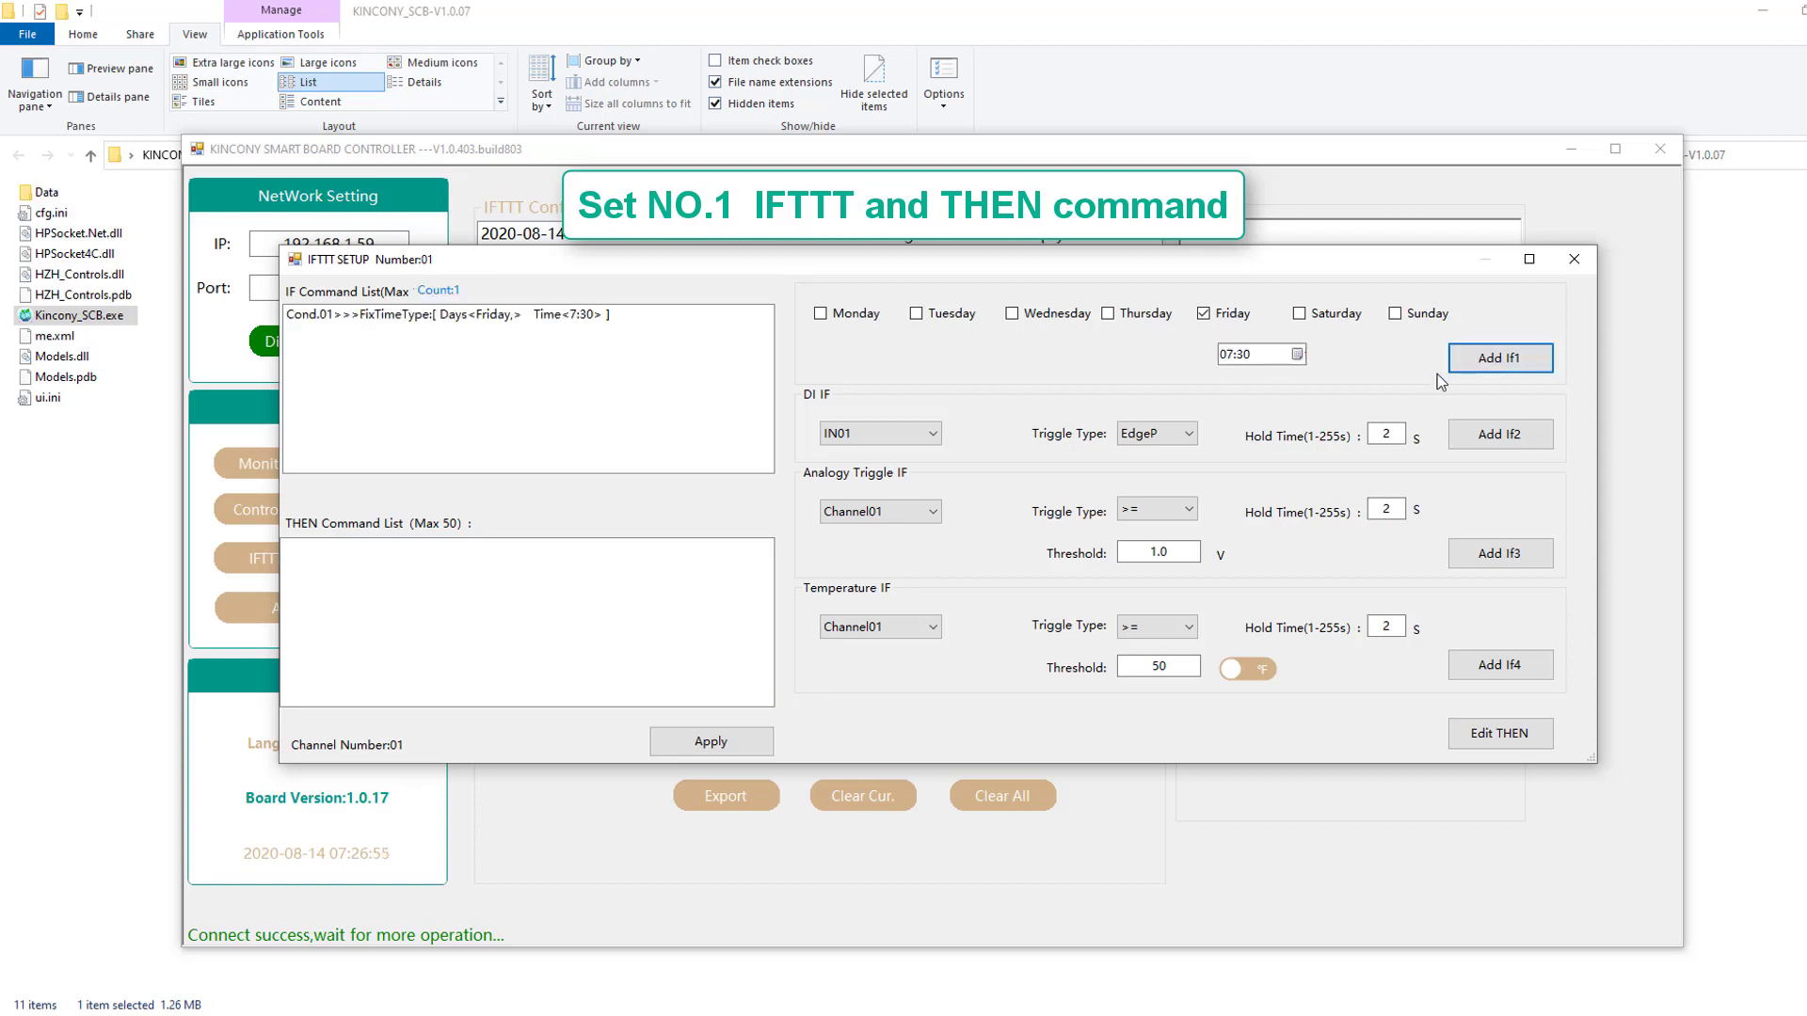
- Add user-defined command 01 as the rule's action and apply it to the board
left_click(1498, 735)
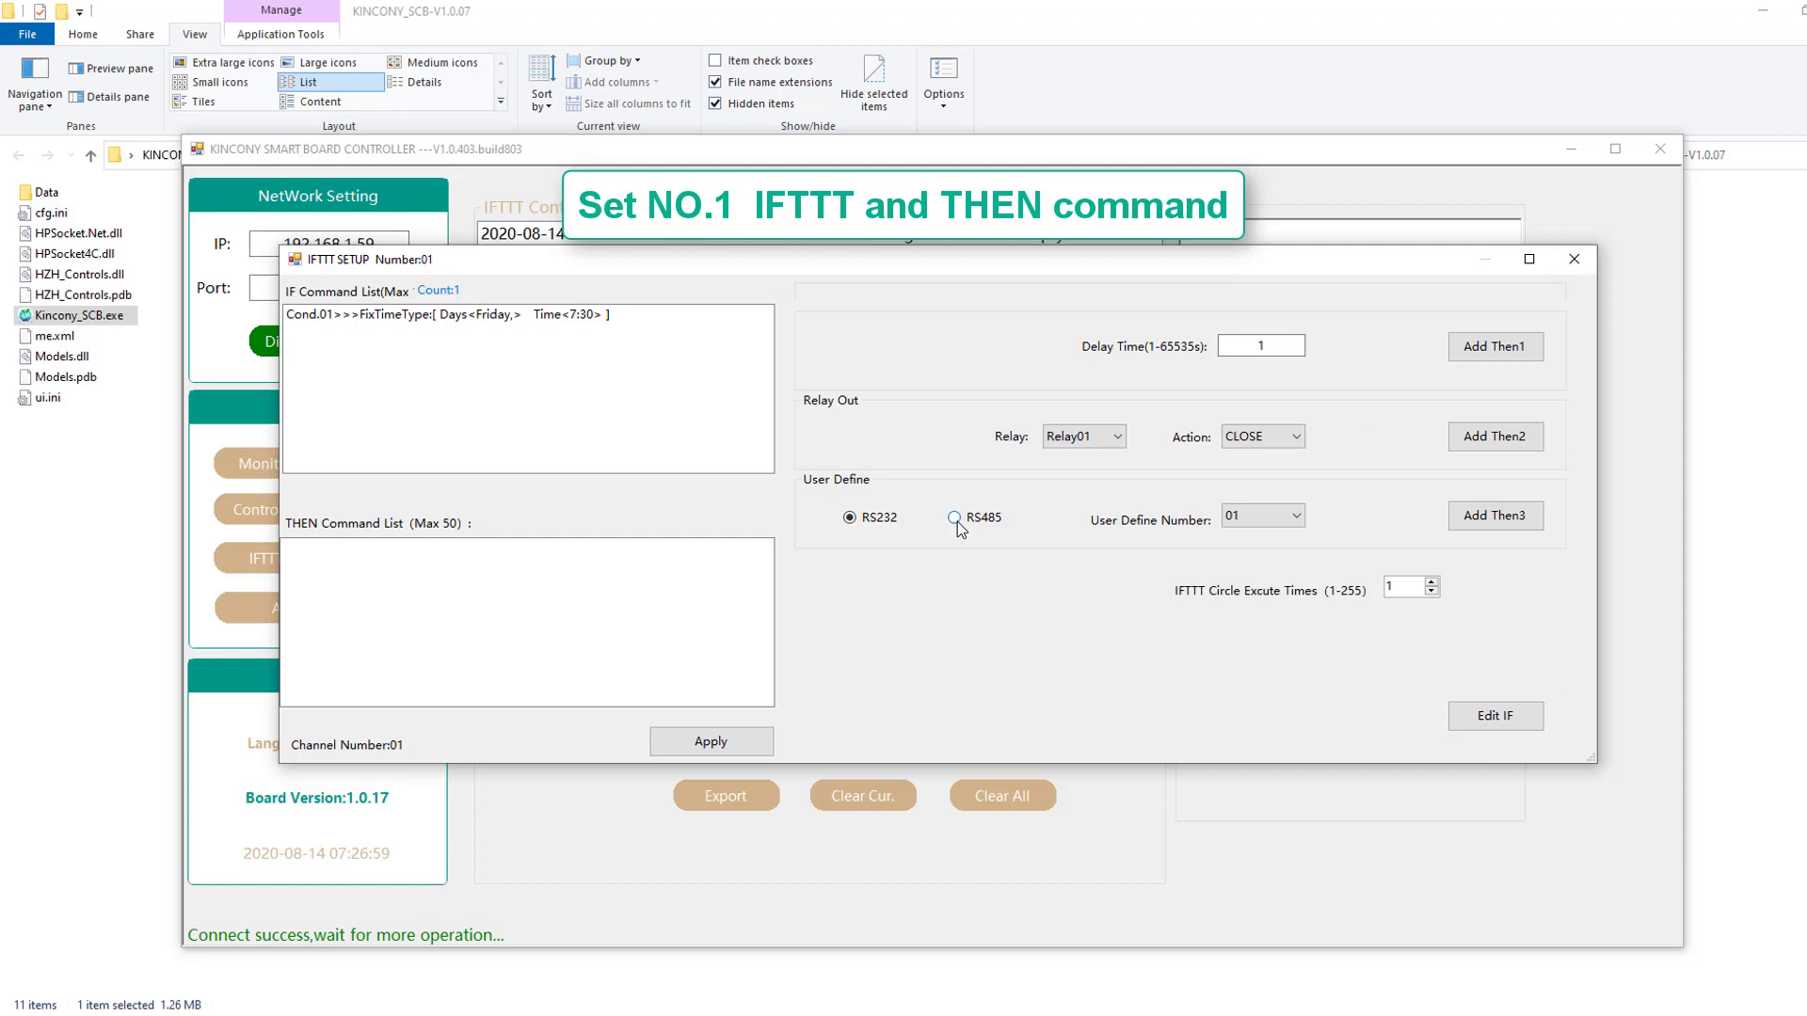
left_click(1262, 518)
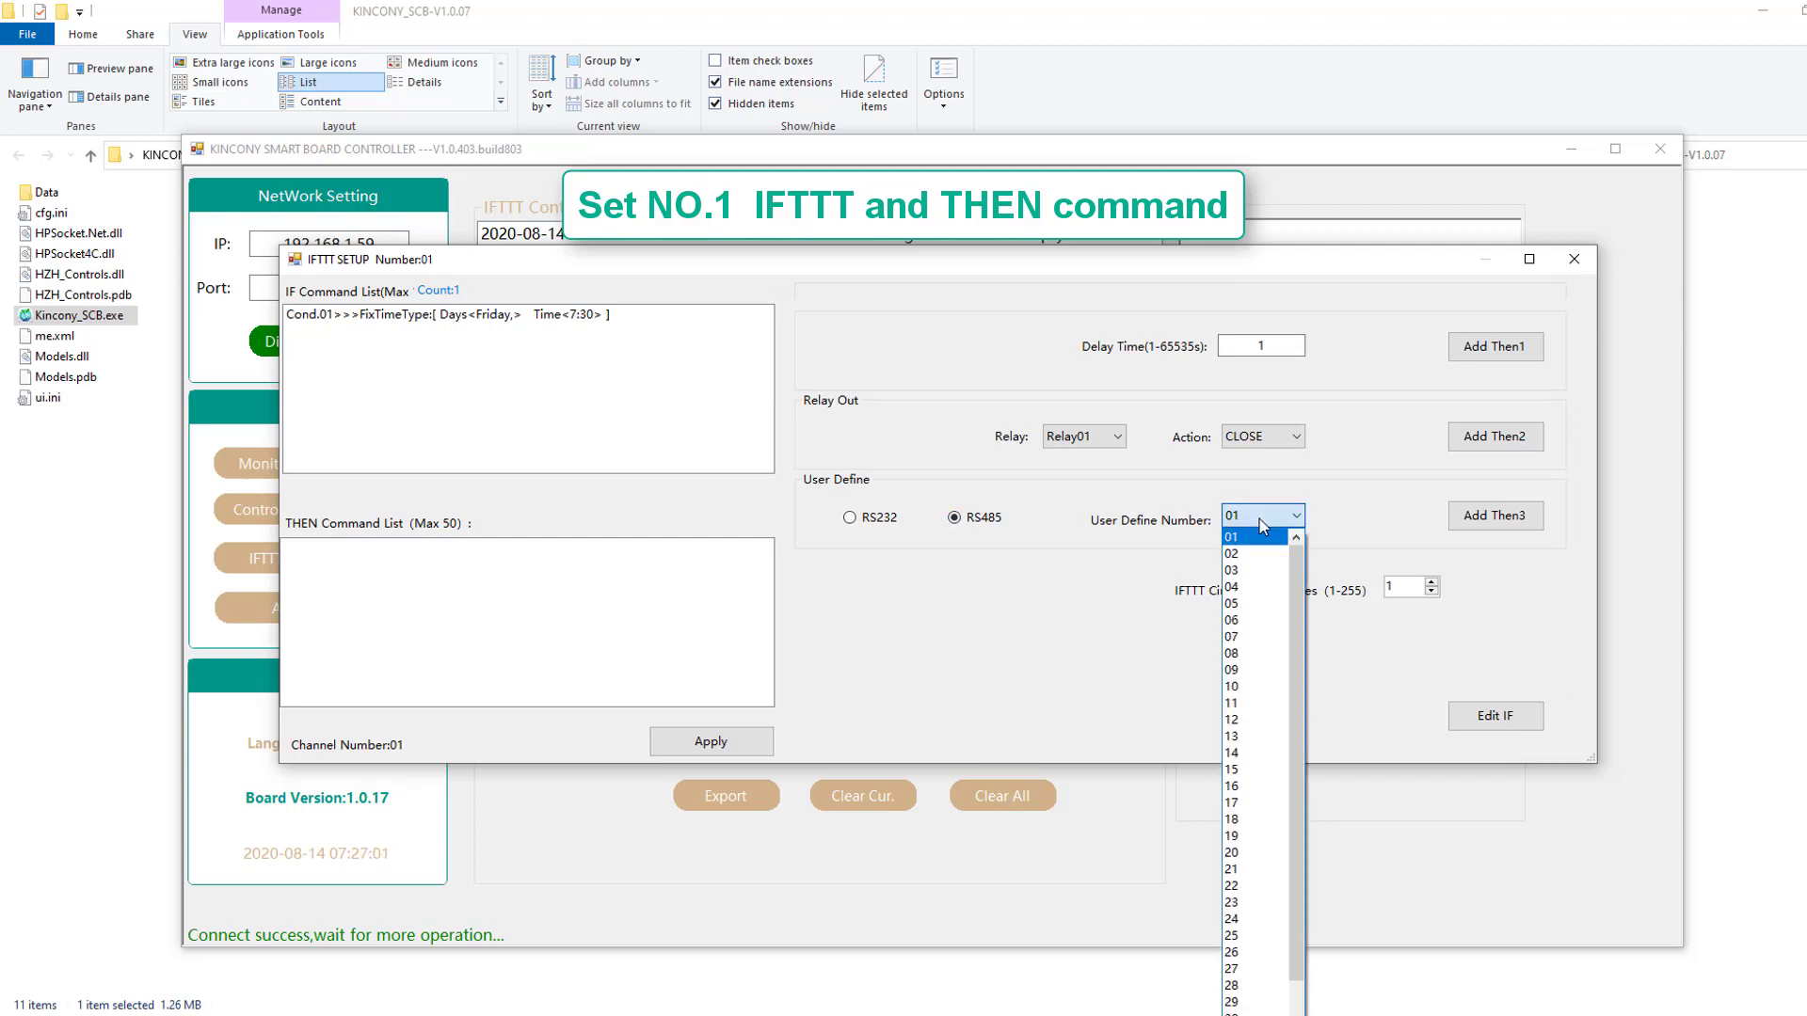
left_click(1262, 542)
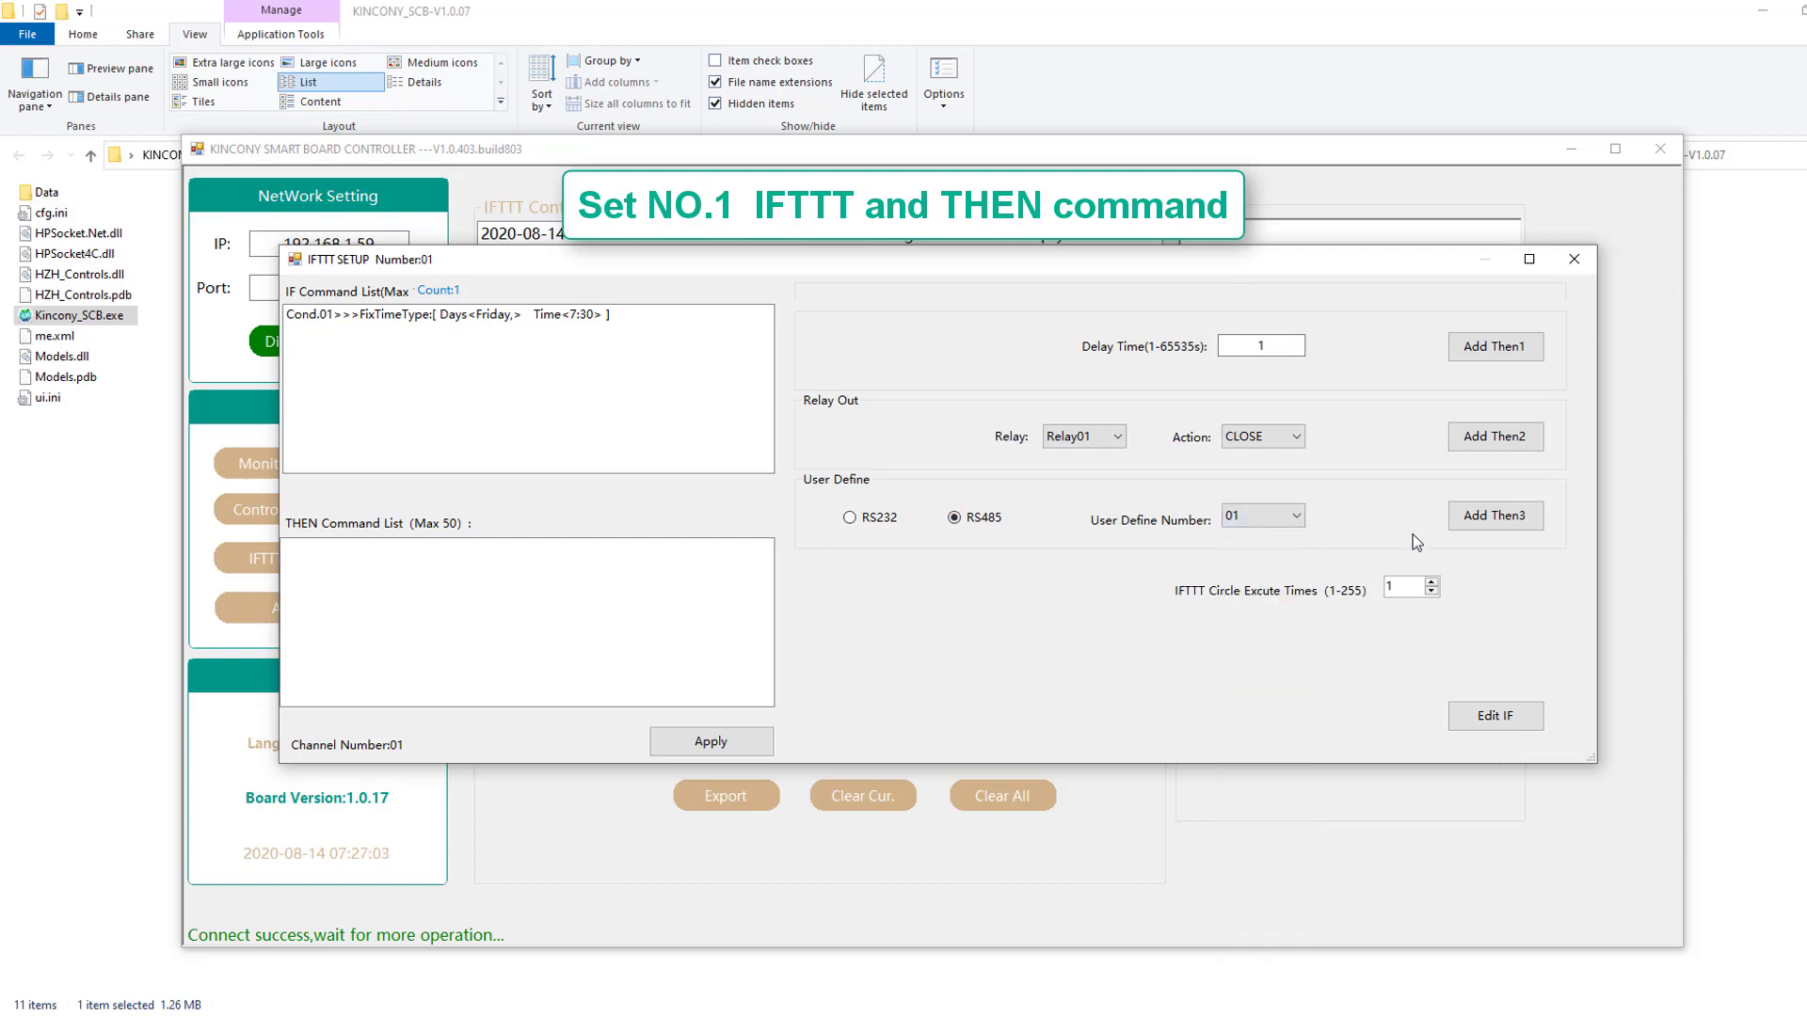
left_click(1496, 518)
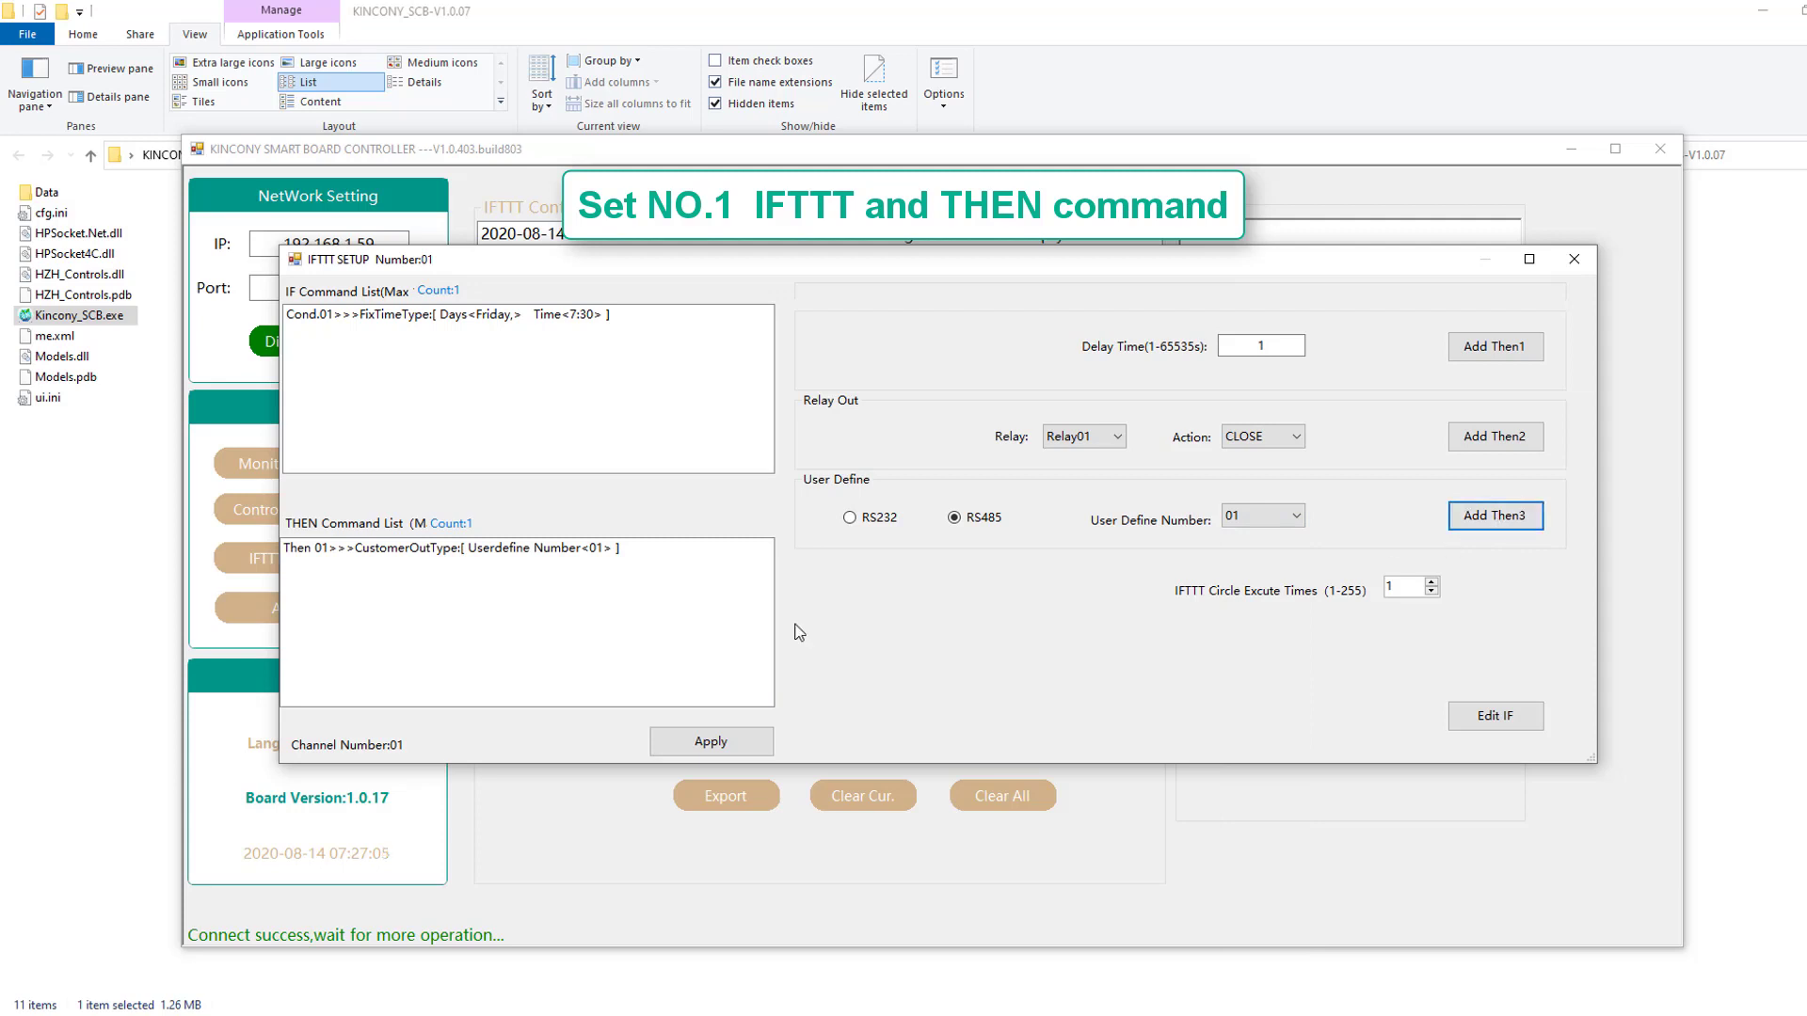
left_click(737, 745)
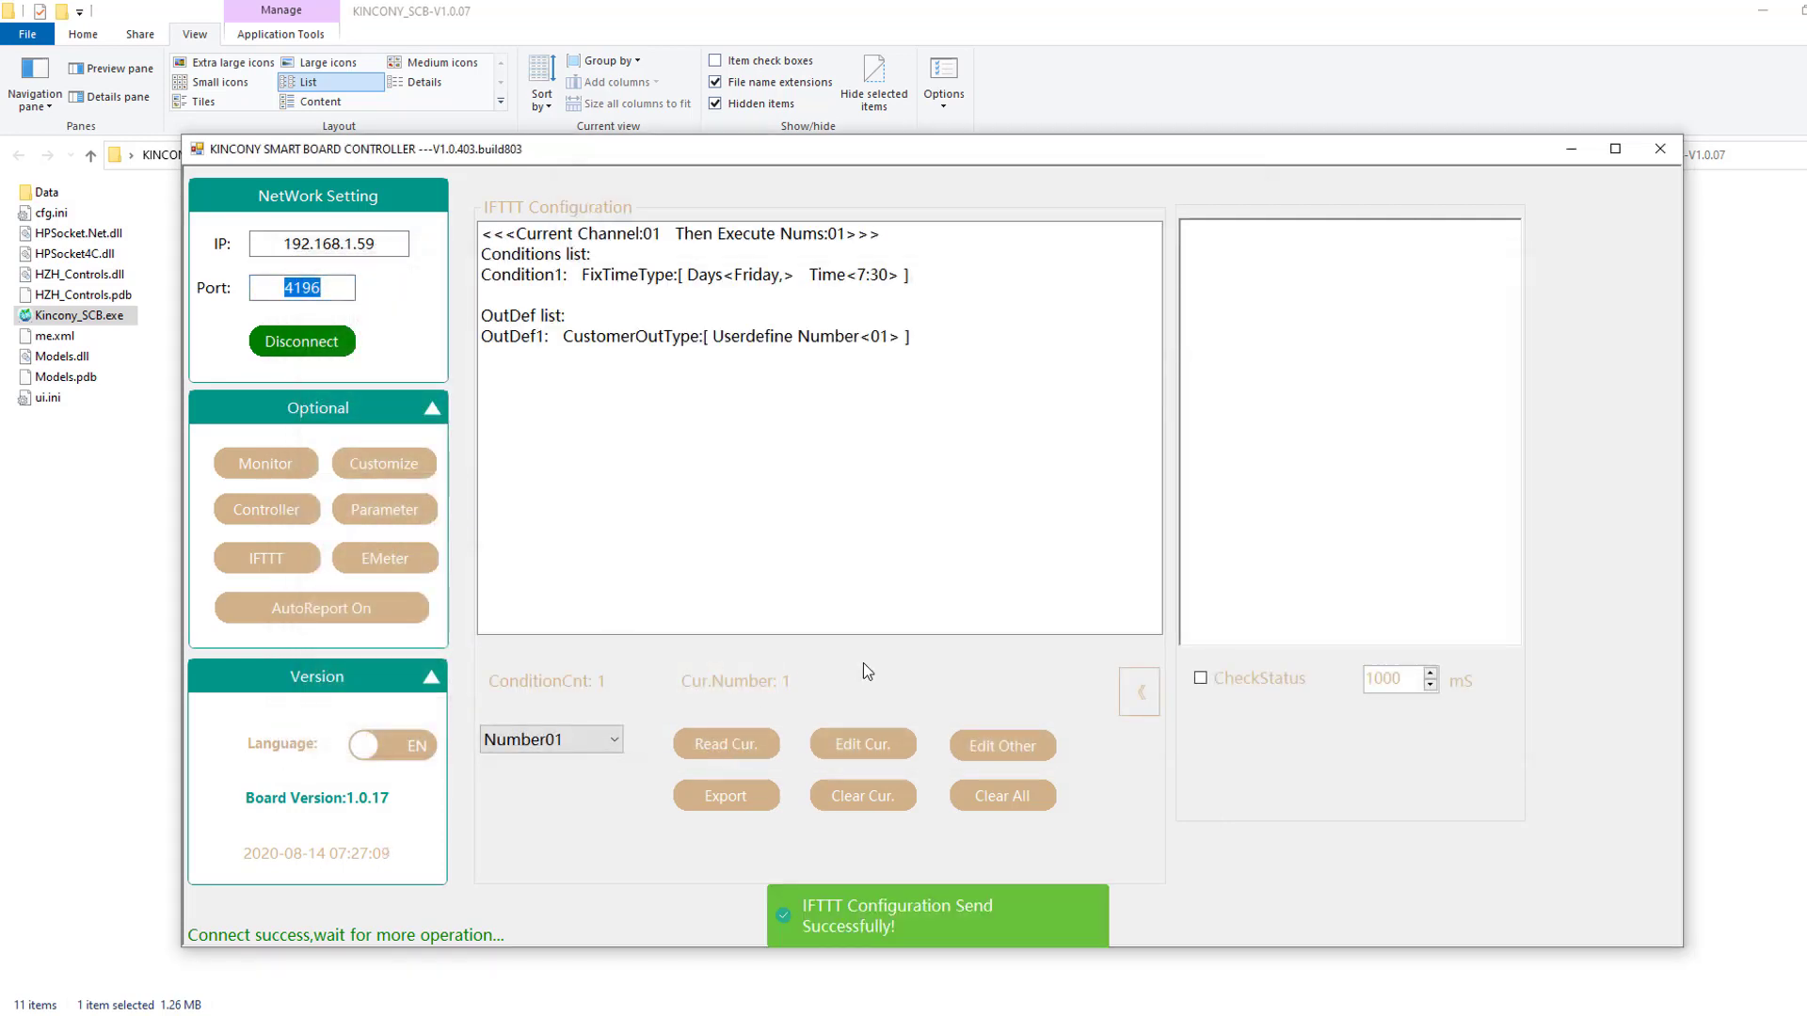
- Edit IFTTT rule Number02 and give it a Friday 12:00 time condition
left_click(614, 739)
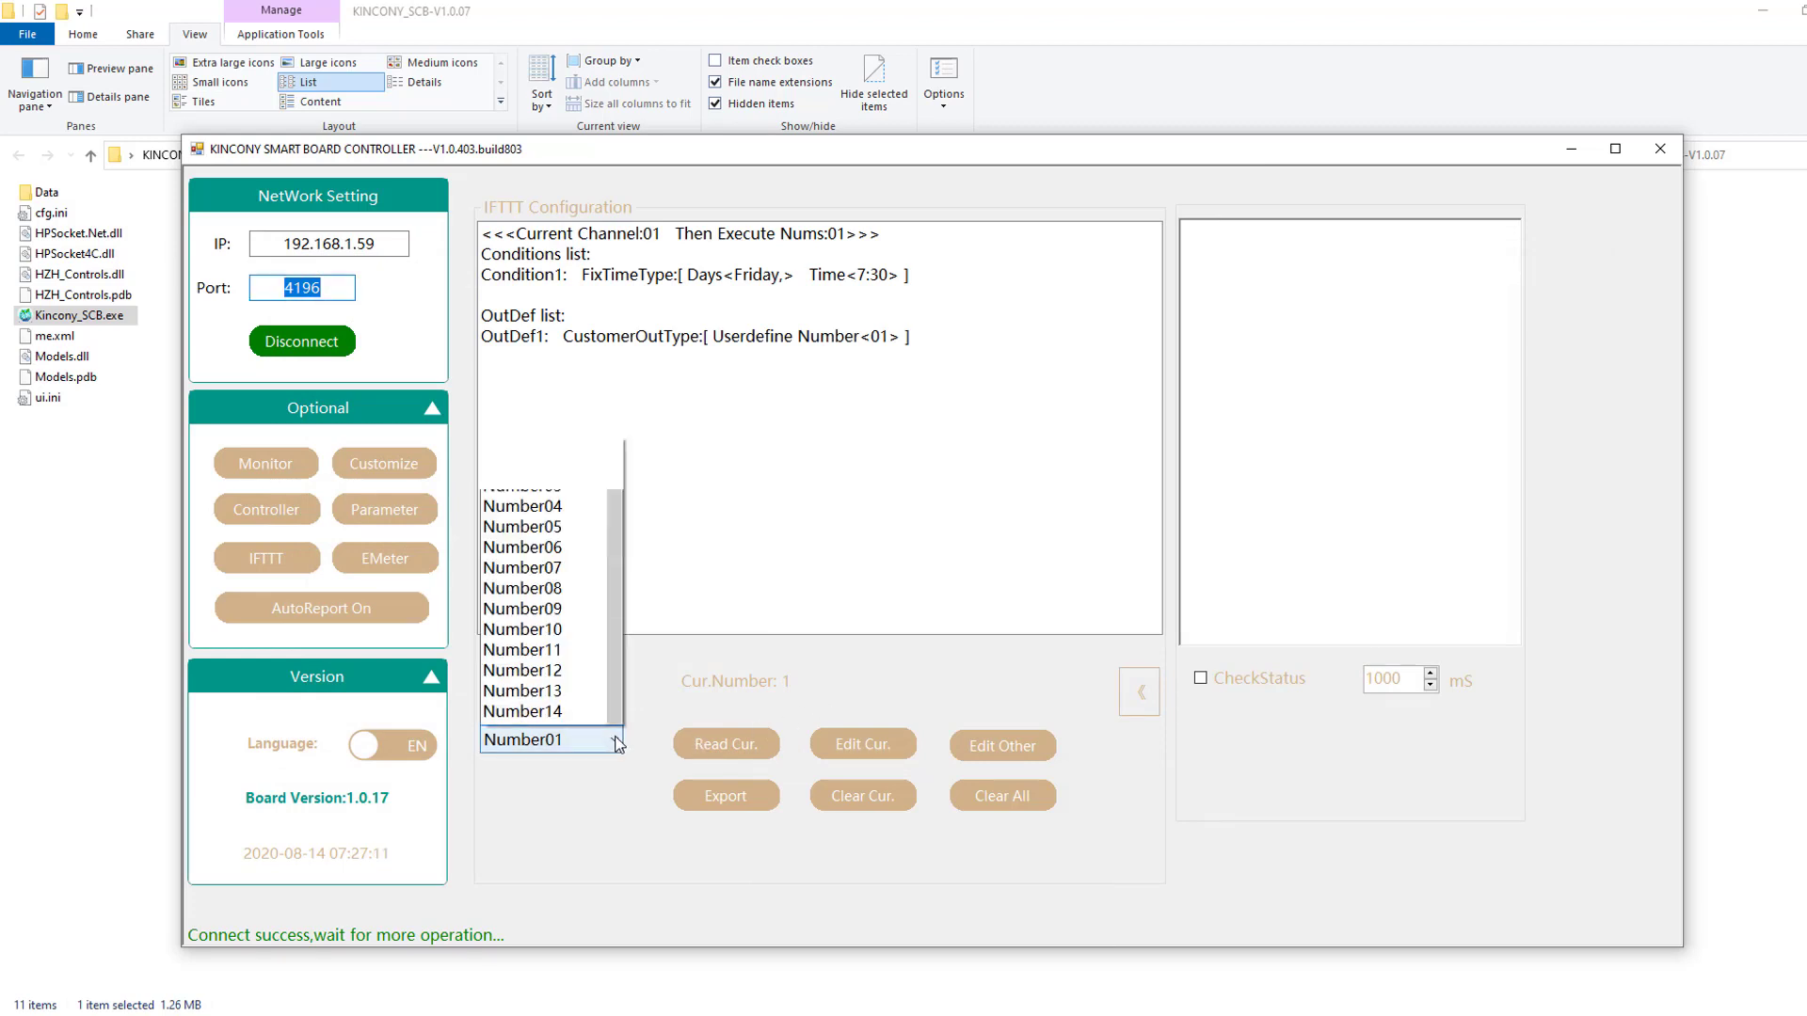
left_click(570, 141)
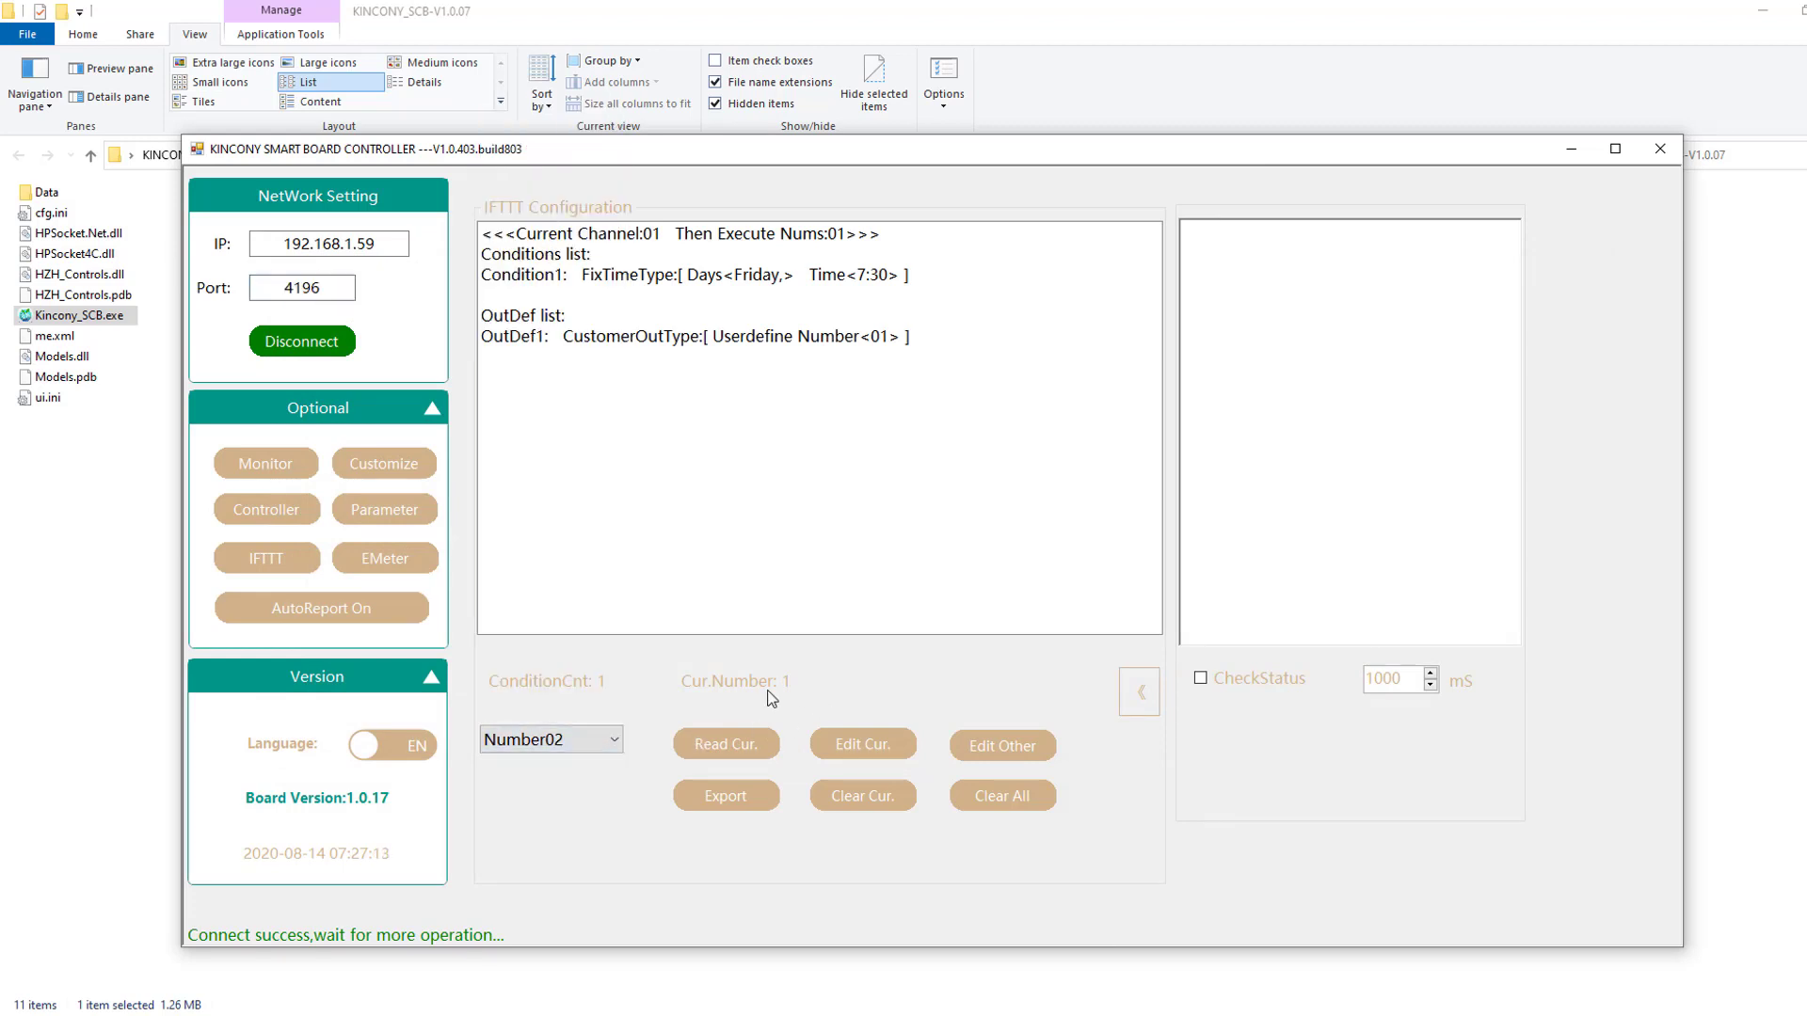
left_click(864, 743)
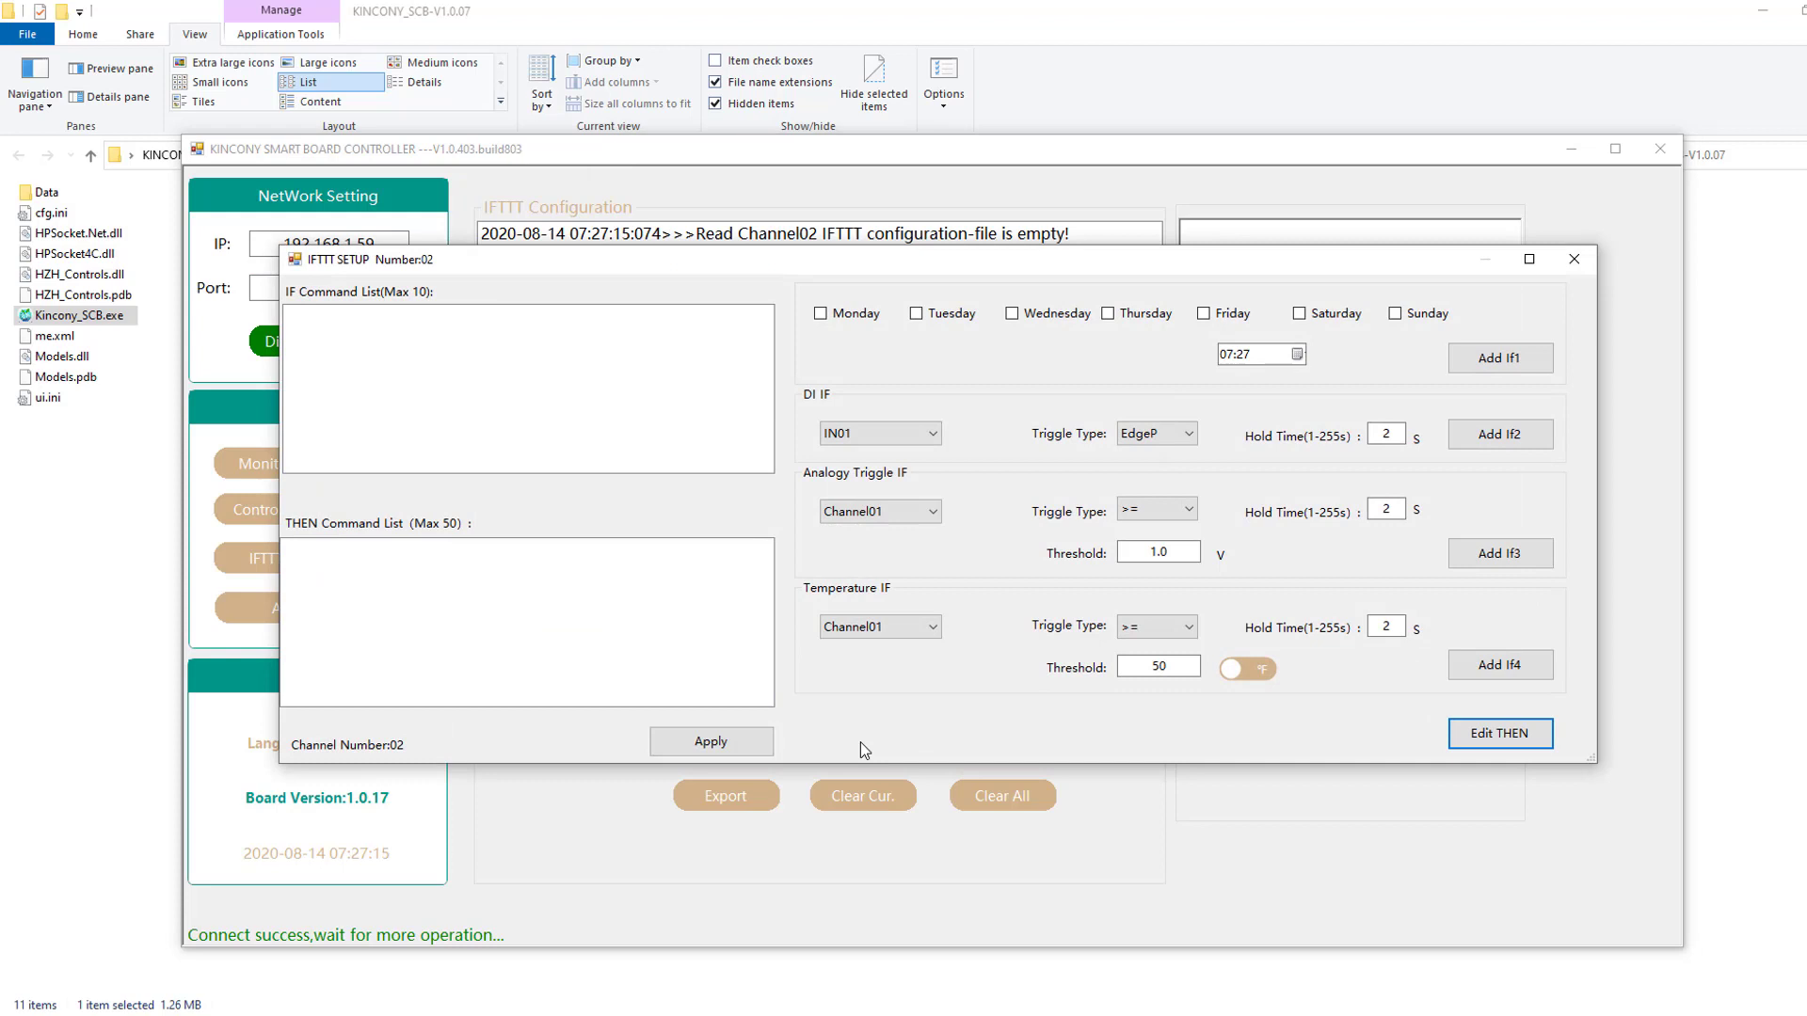
left_click(1203, 314)
left_click(1228, 358)
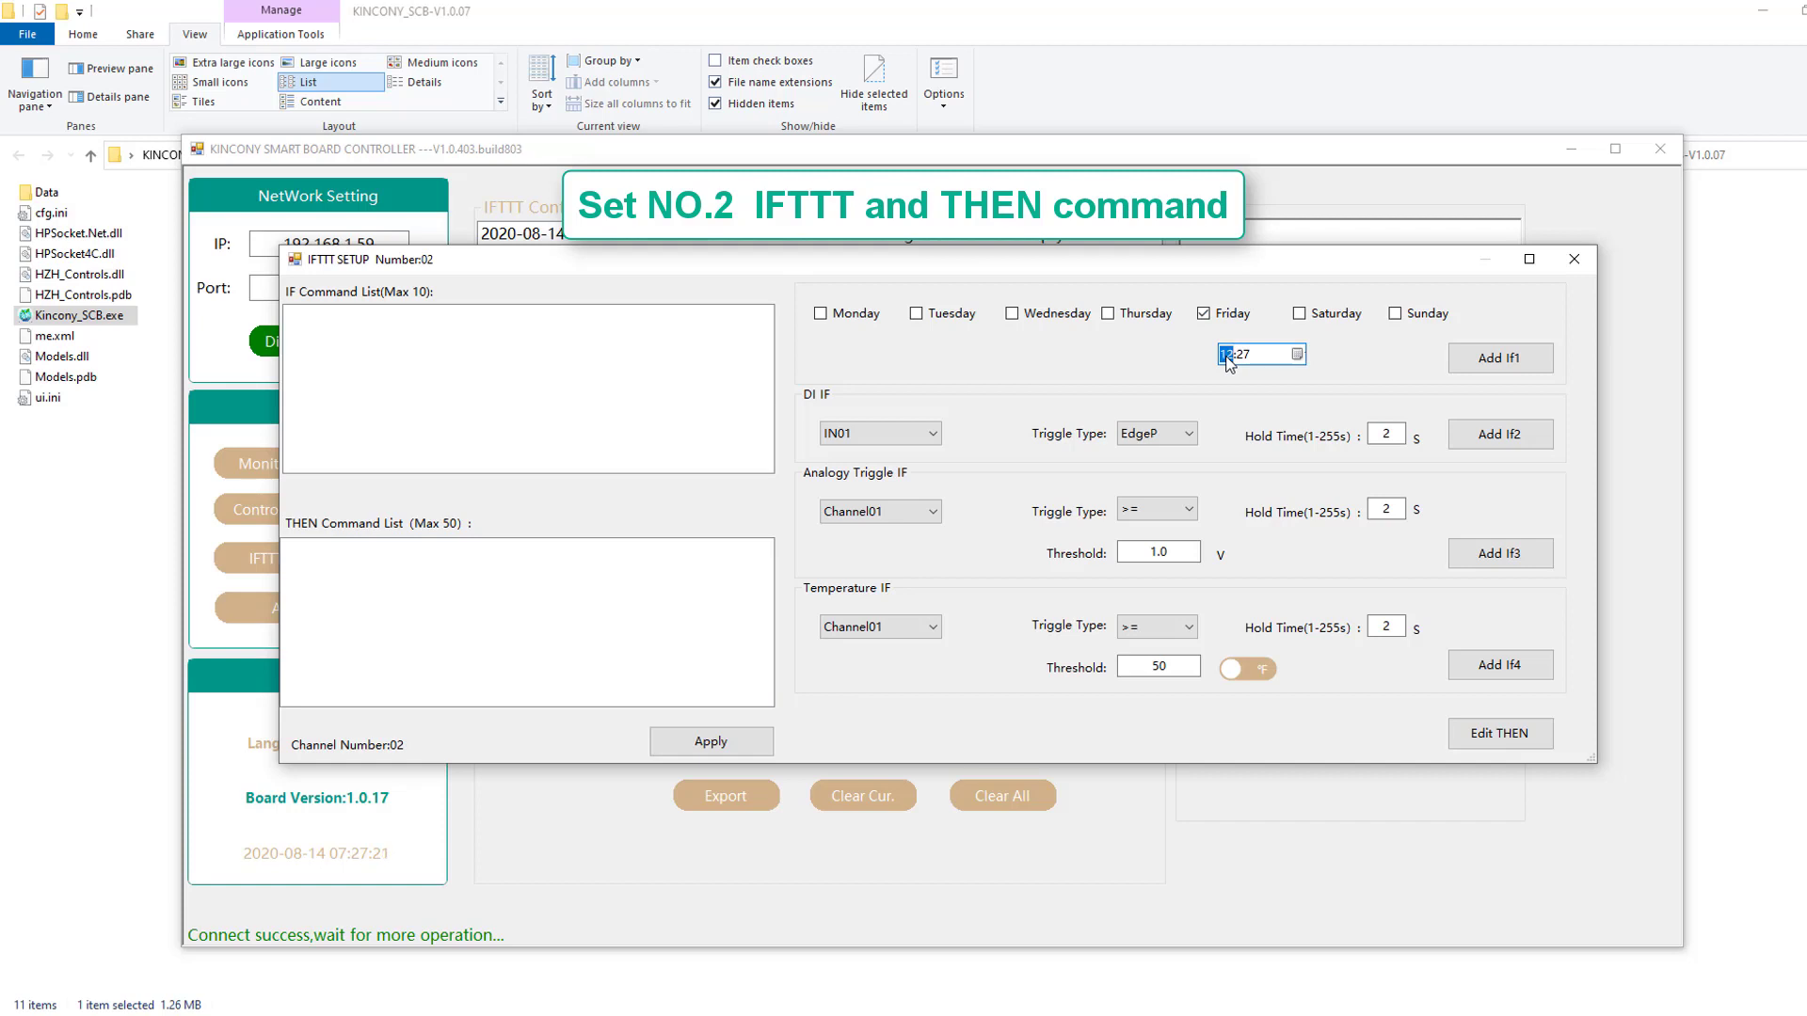
left_click(1241, 363)
left_click(1492, 367)
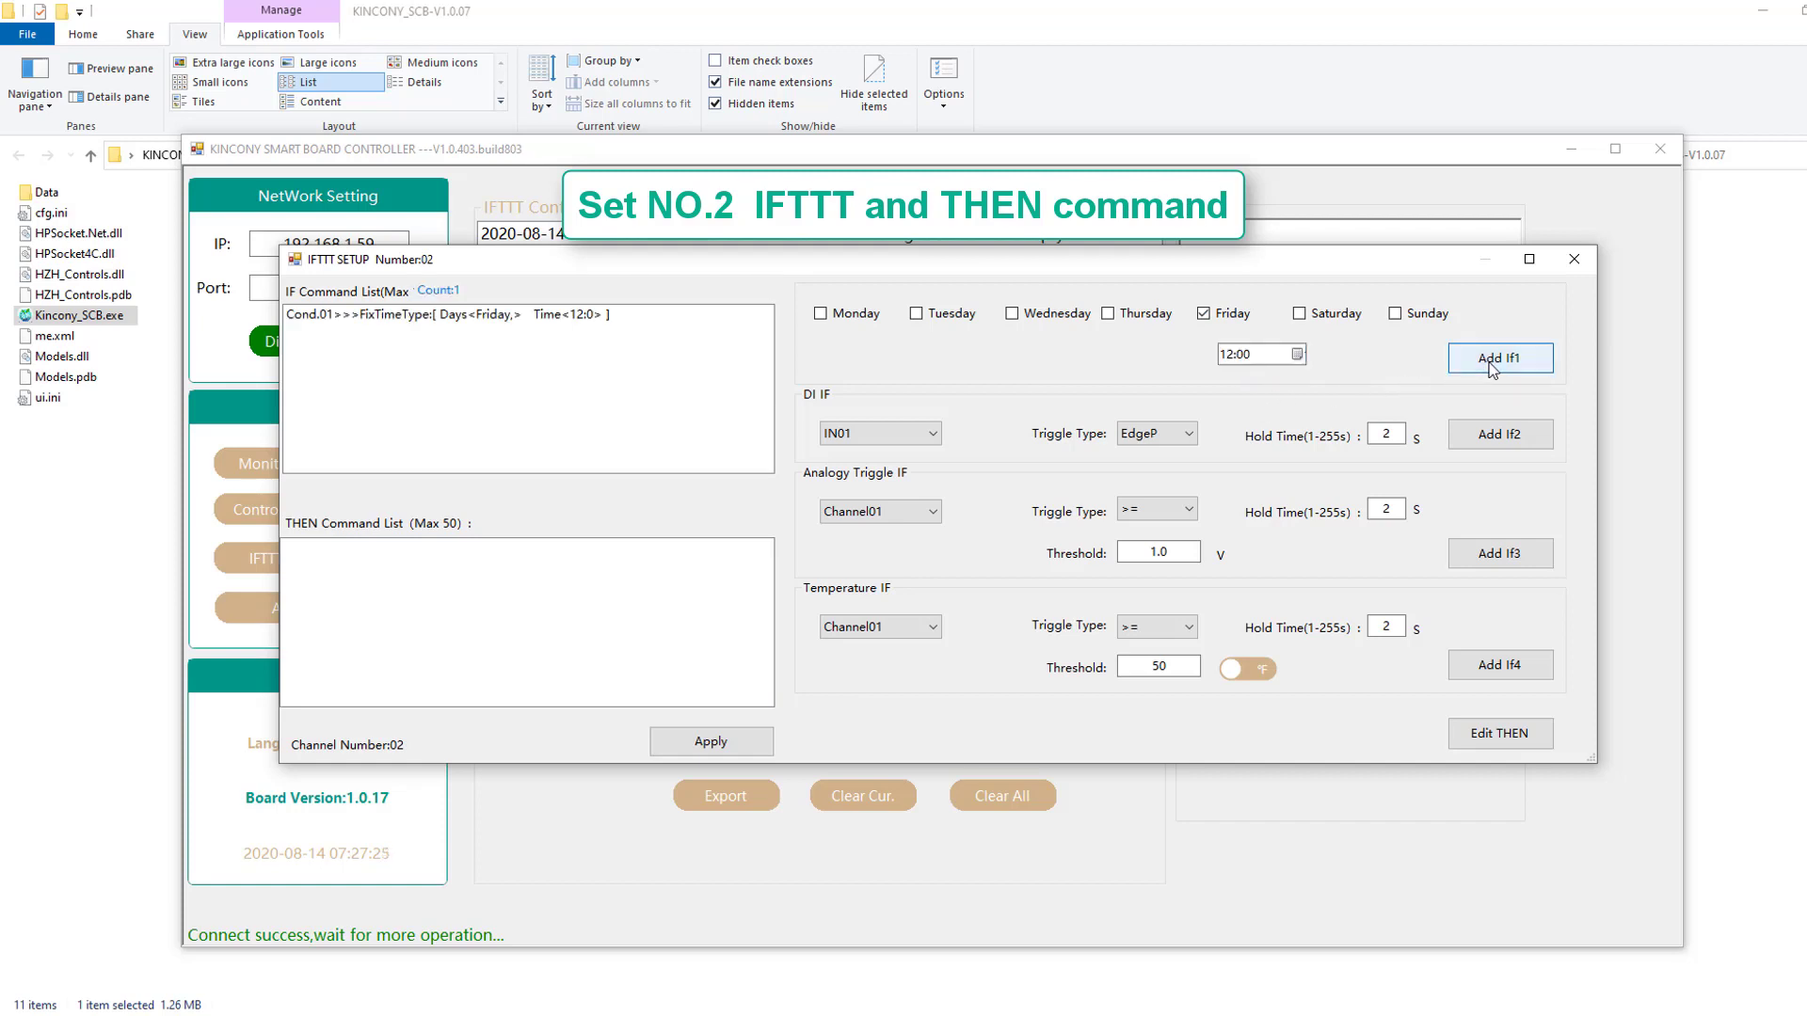
- Add sending user-defined command 02 over RS485 as the action and apply the rule
left_click(1521, 736)
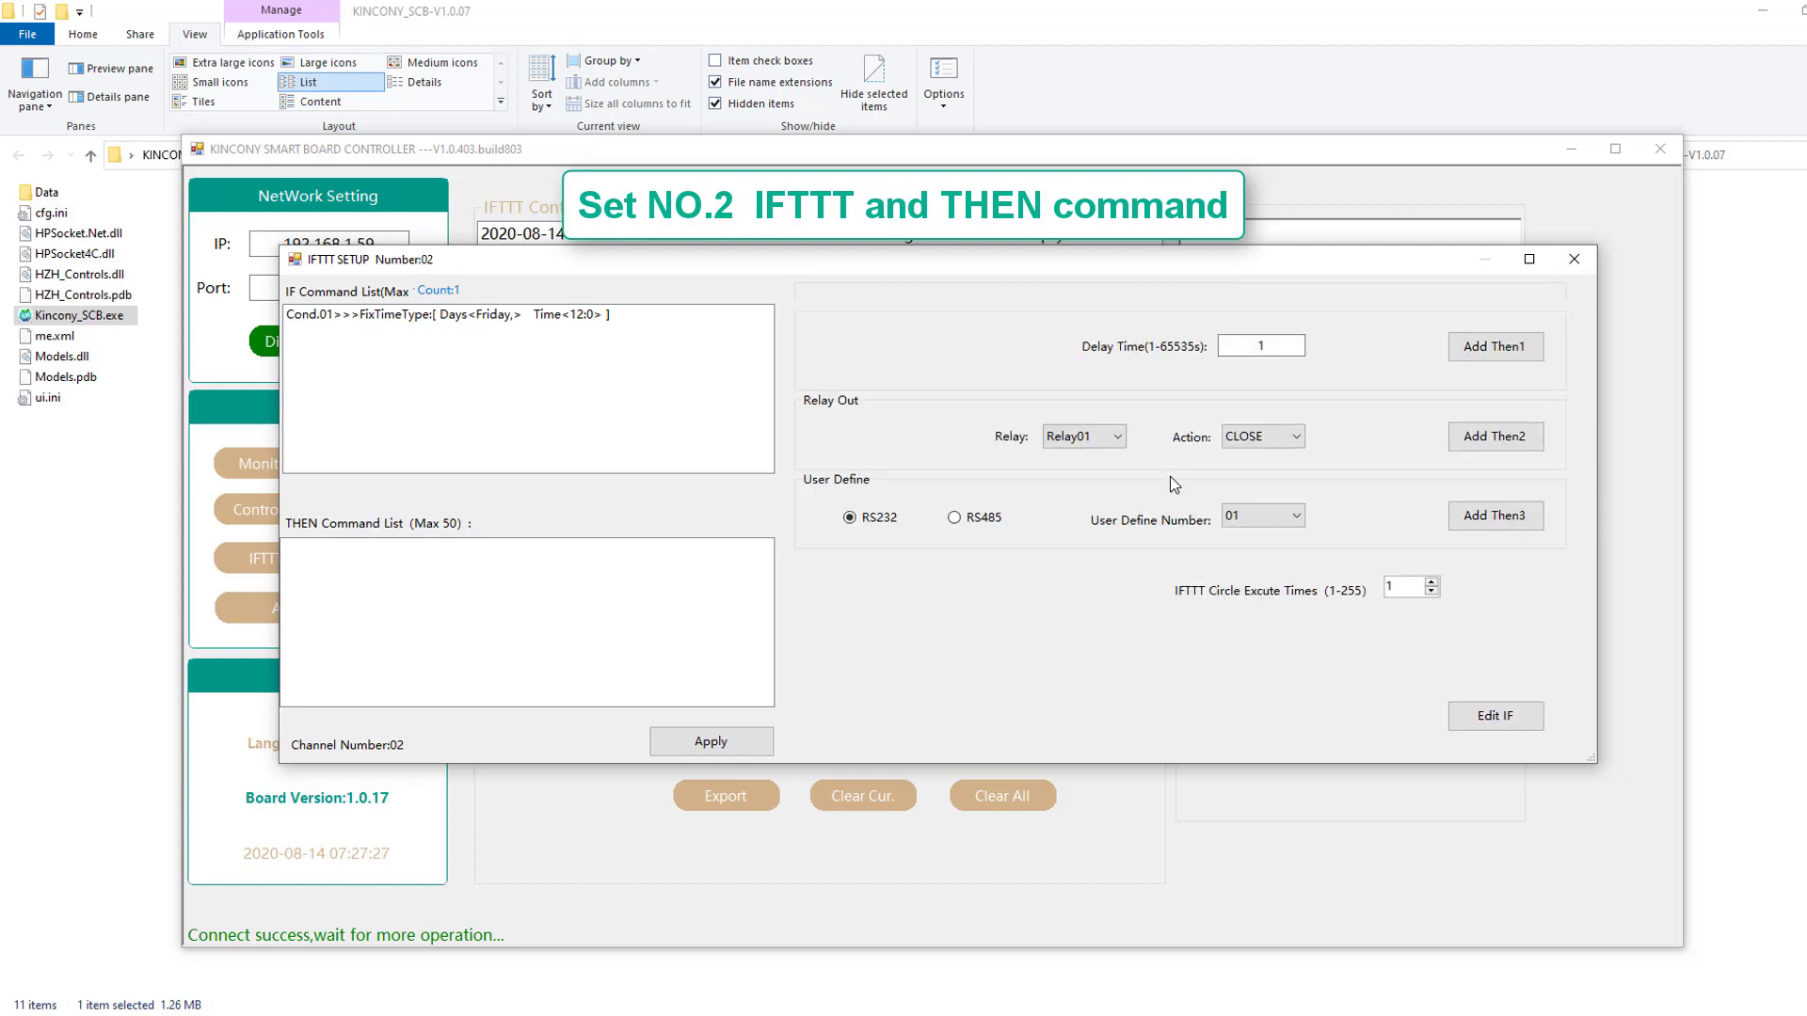
left_click(955, 518)
left_click(1295, 515)
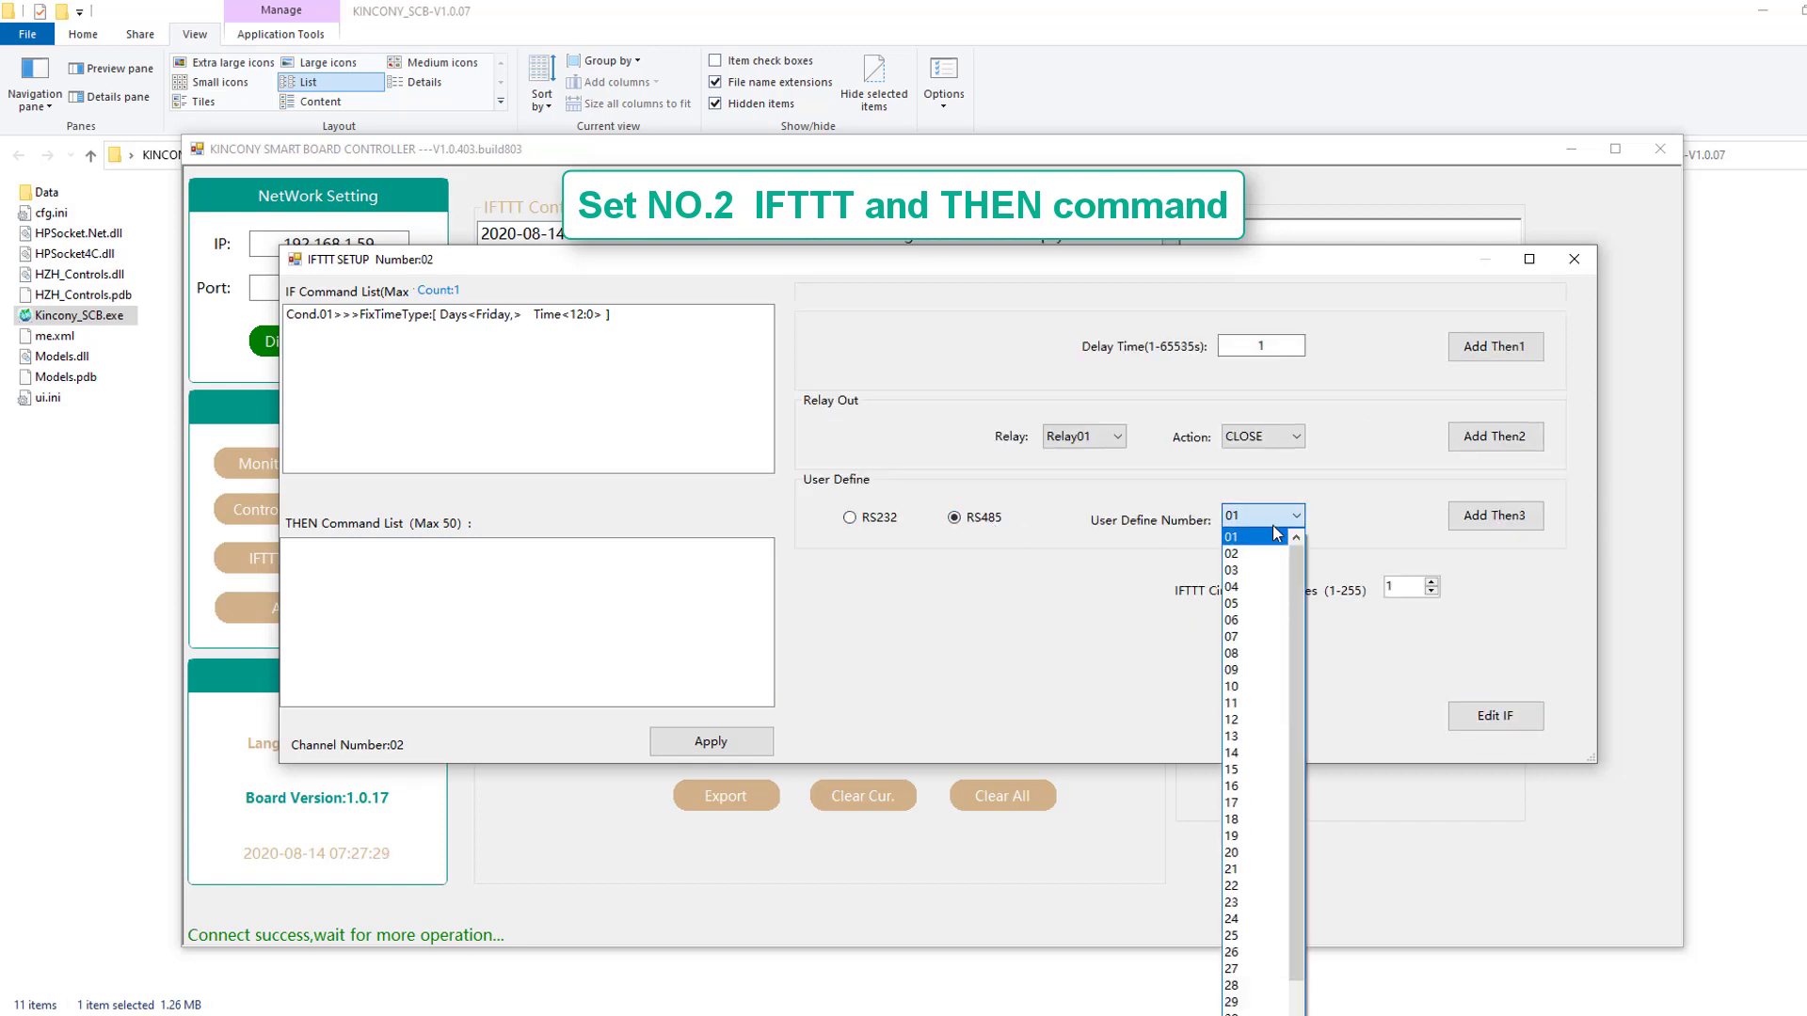
left_click(1258, 555)
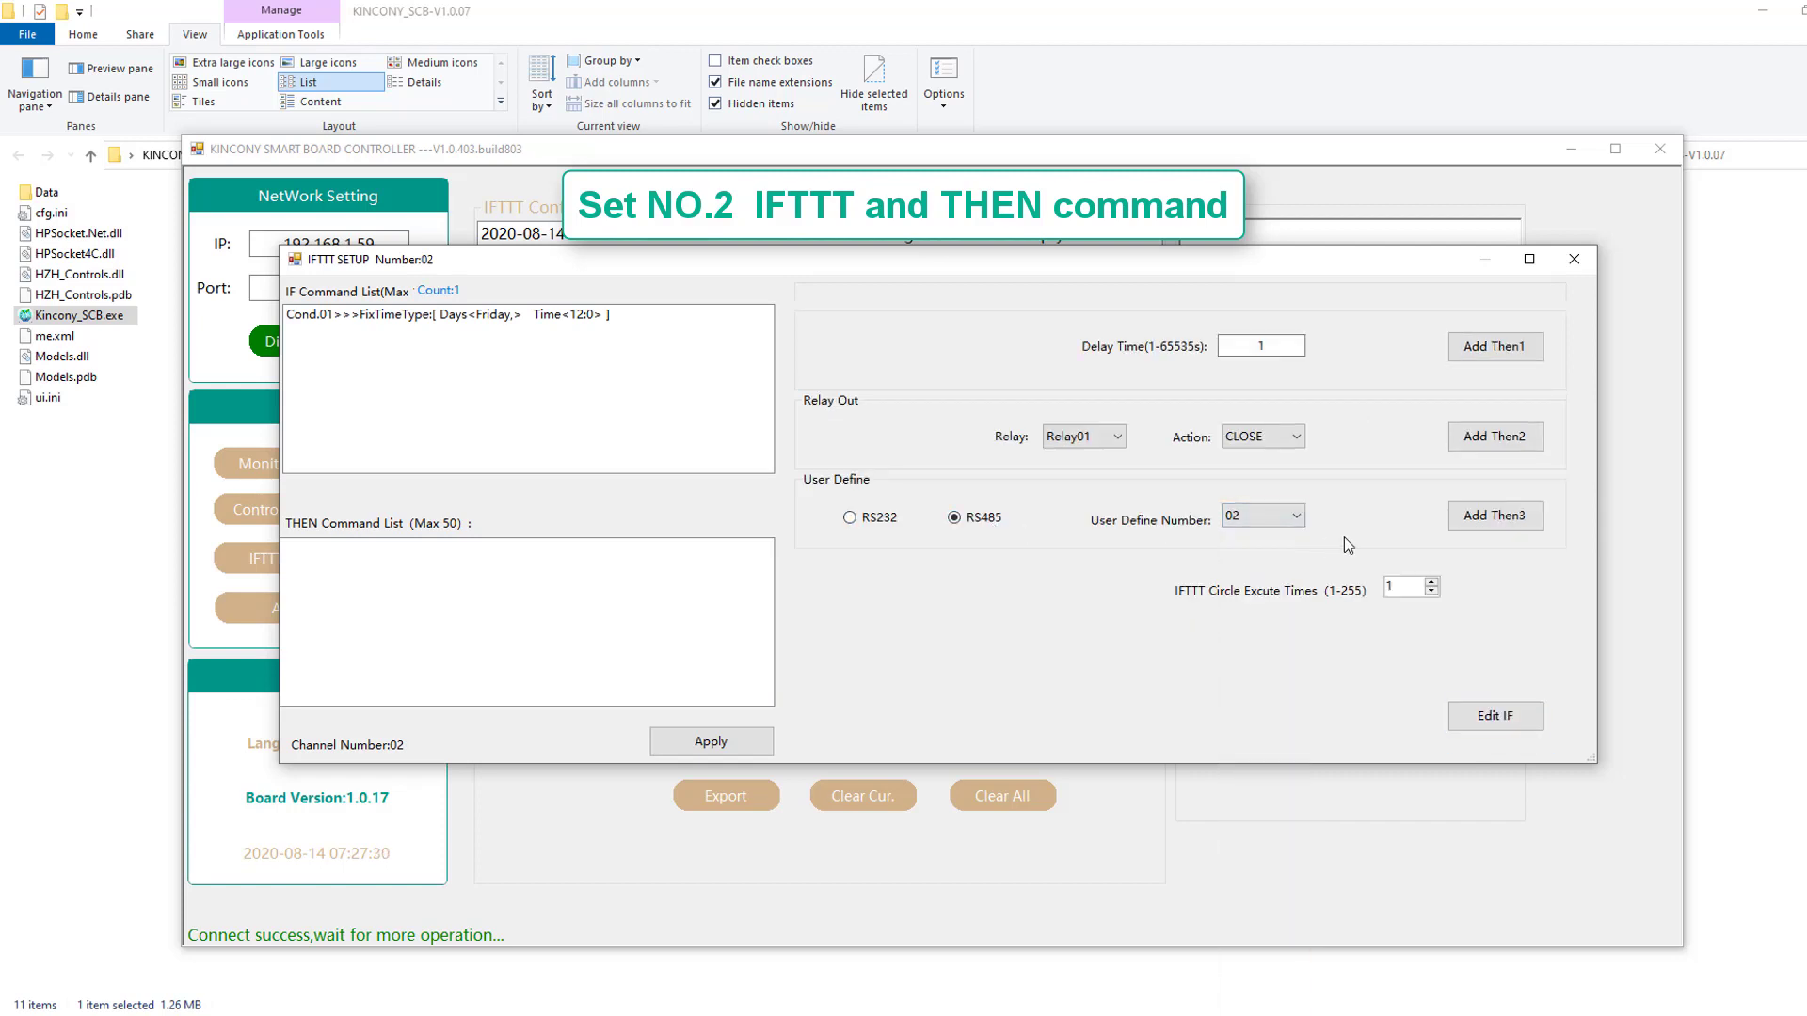
left_click(1488, 534)
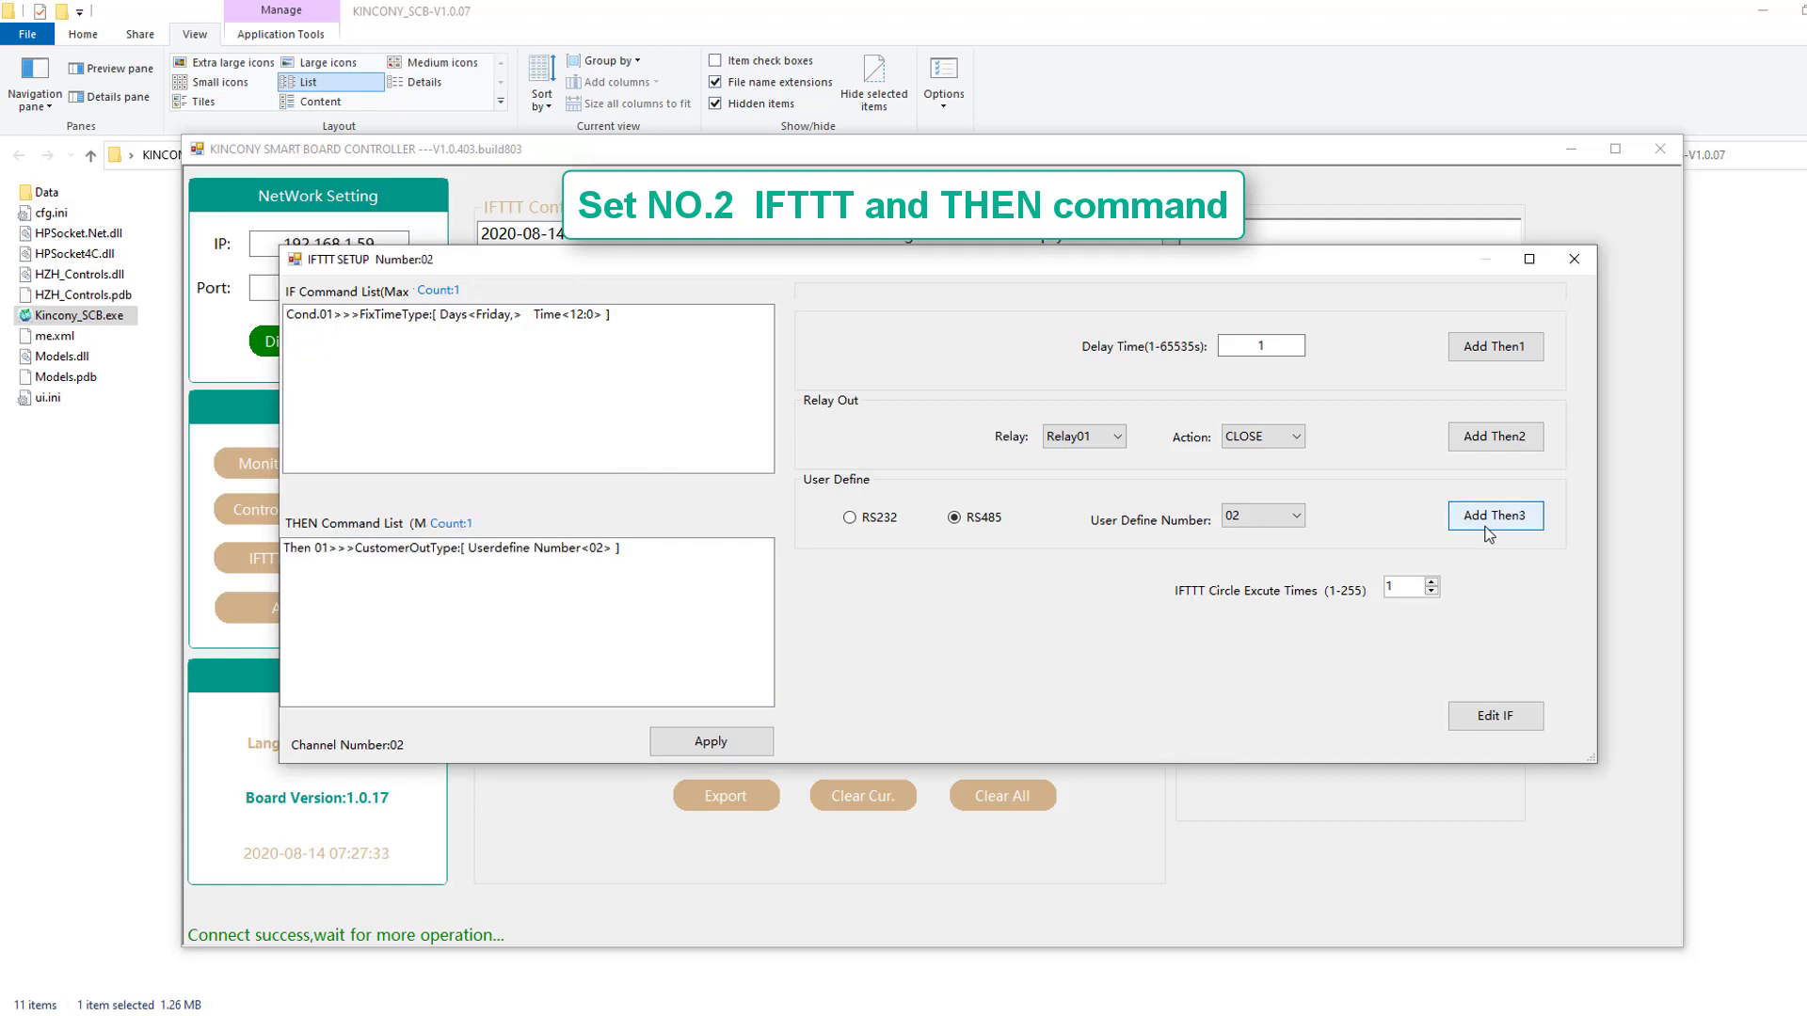
left_click(713, 745)
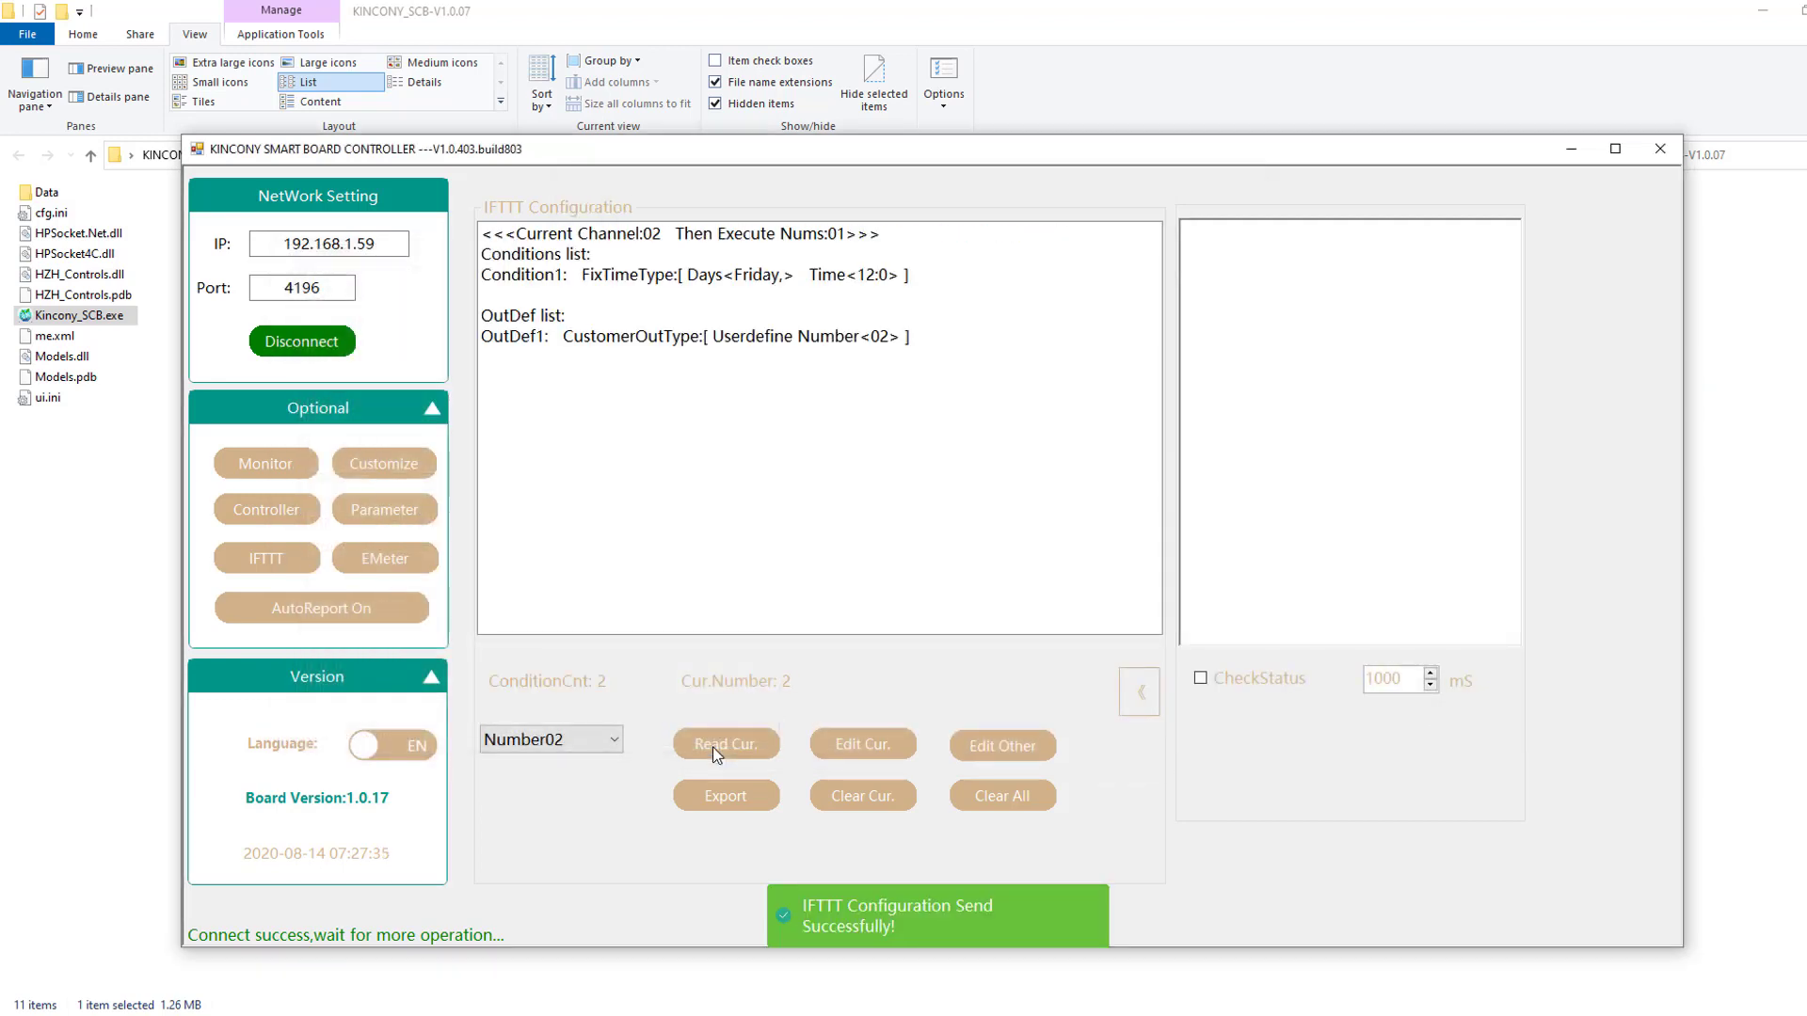
left_click(614, 742)
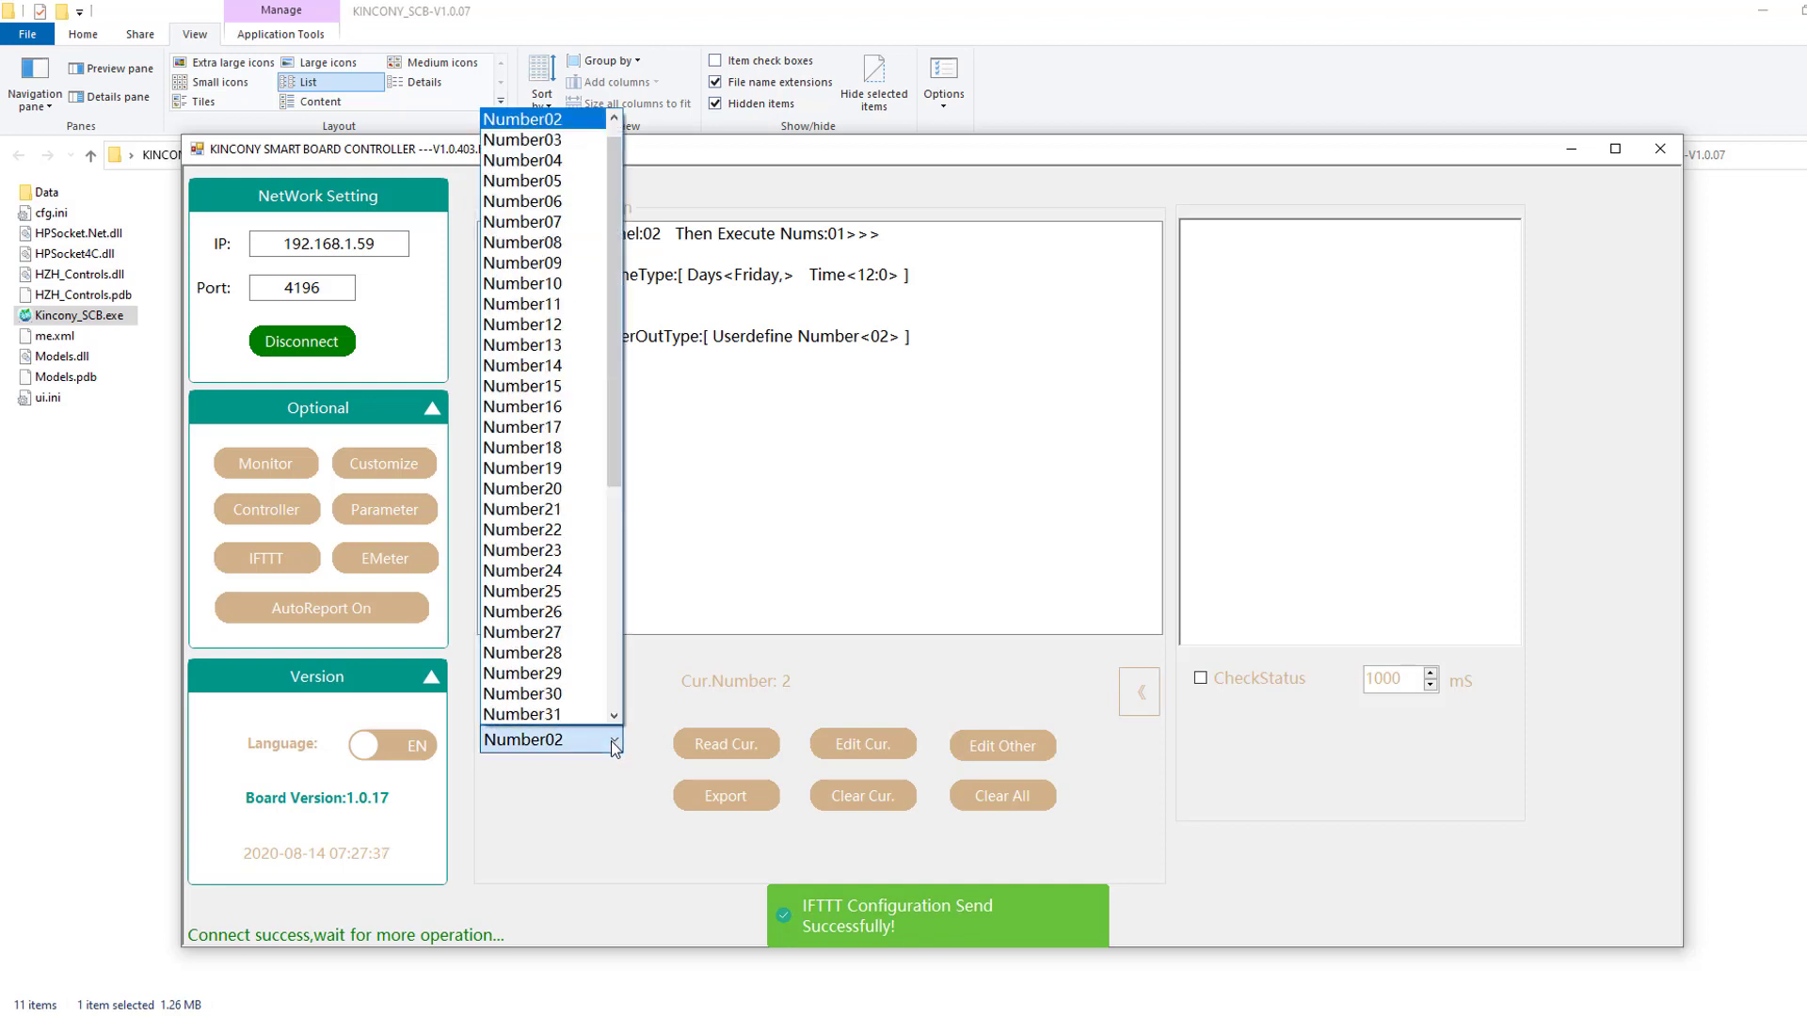
- Edit IFTTT rule Number03 and give it a Friday 20:00 time condition
left_click(574, 141)
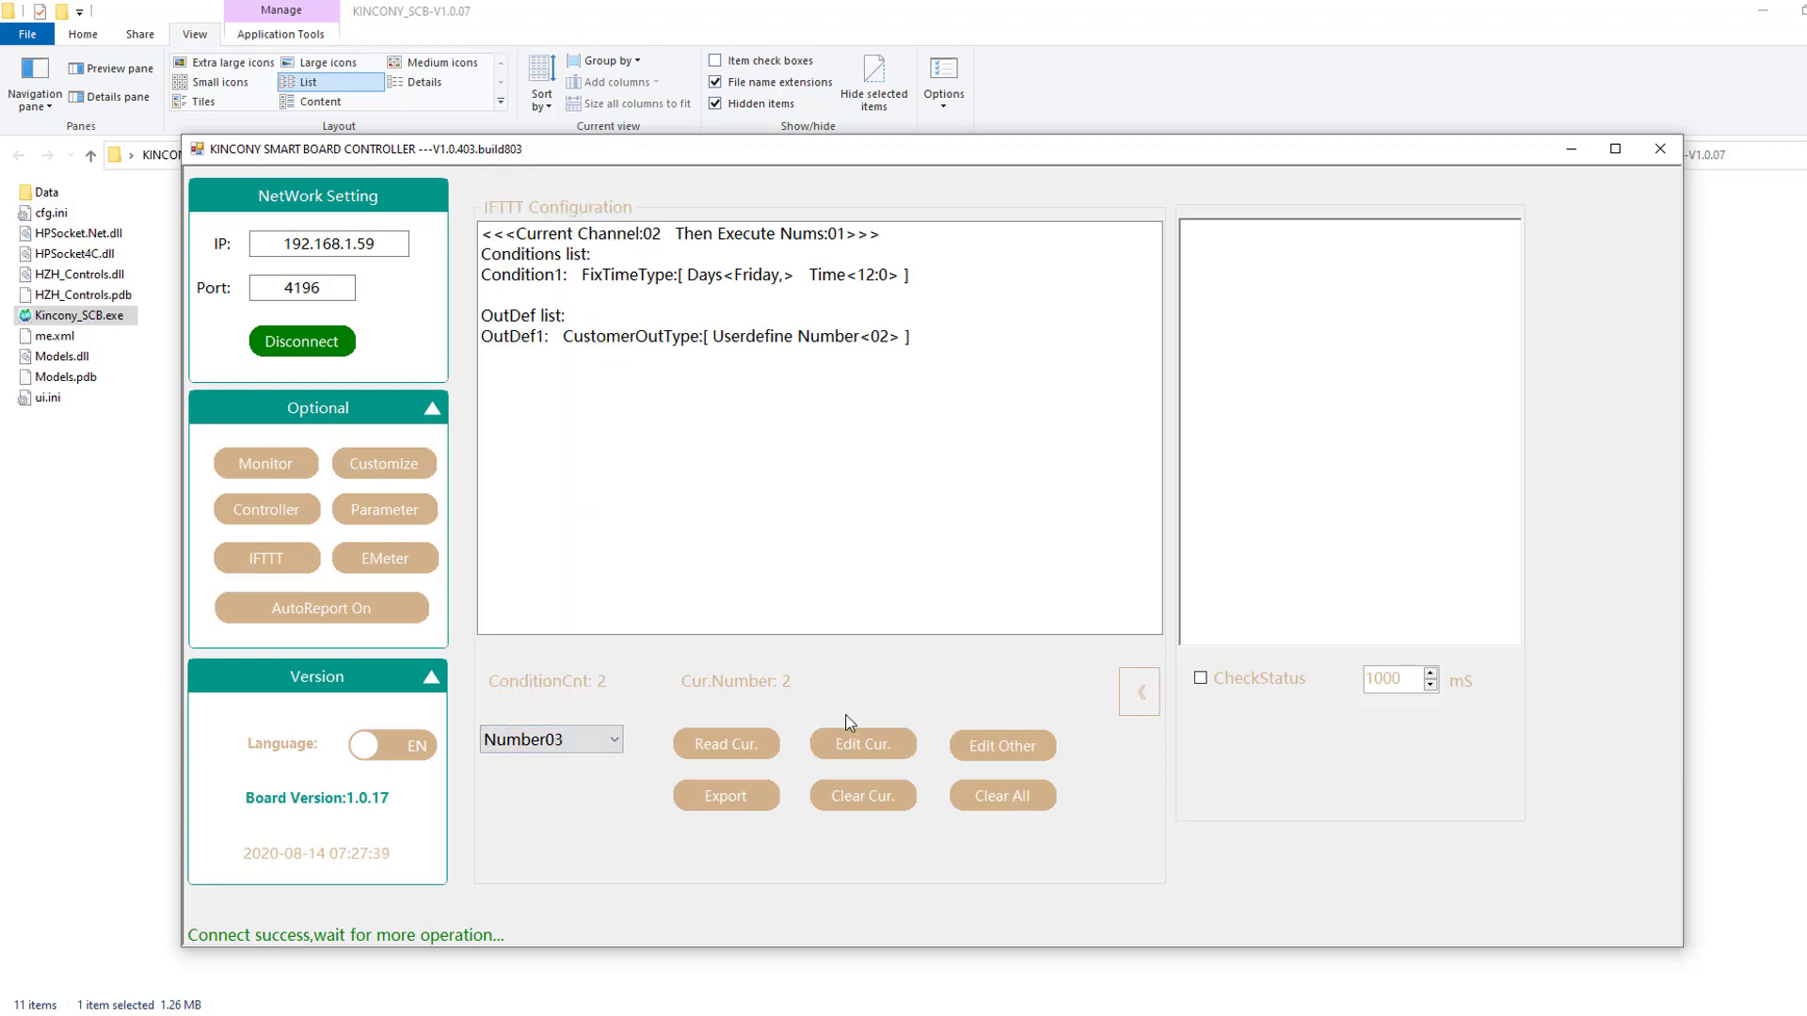
left_click(880, 746)
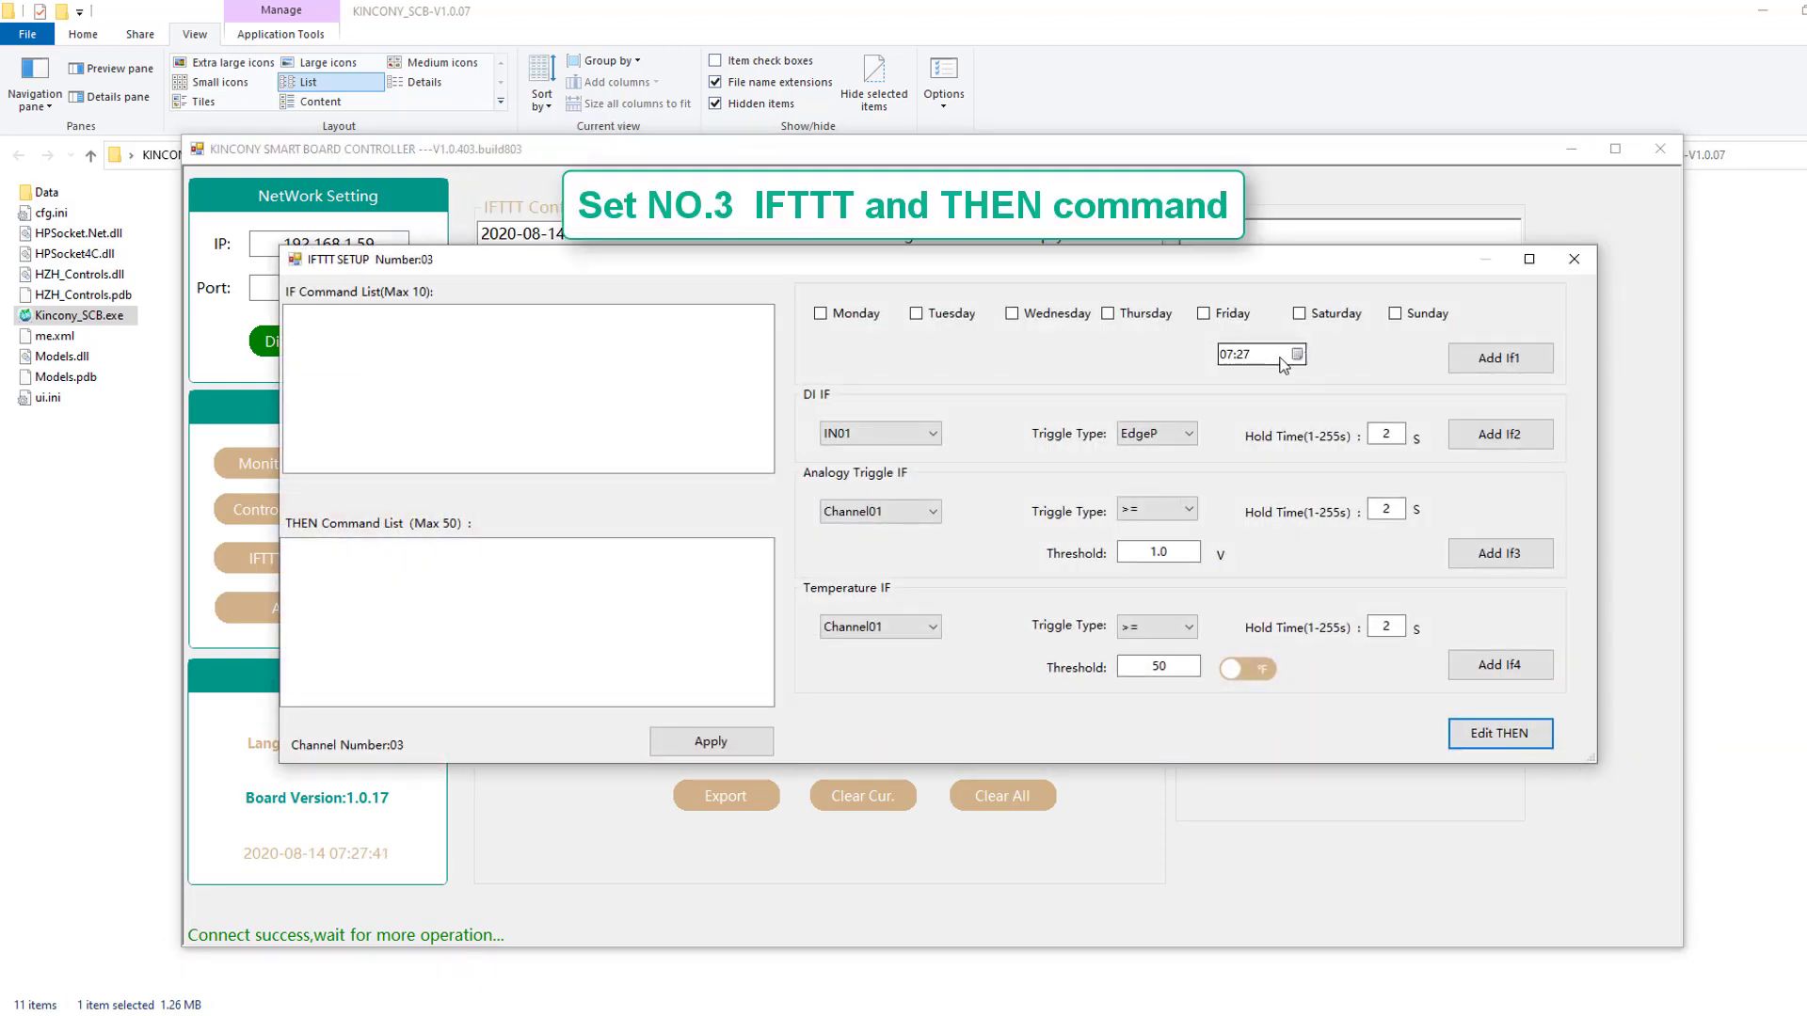
left_click(1203, 313)
left_click(1229, 353)
left_click(1470, 367)
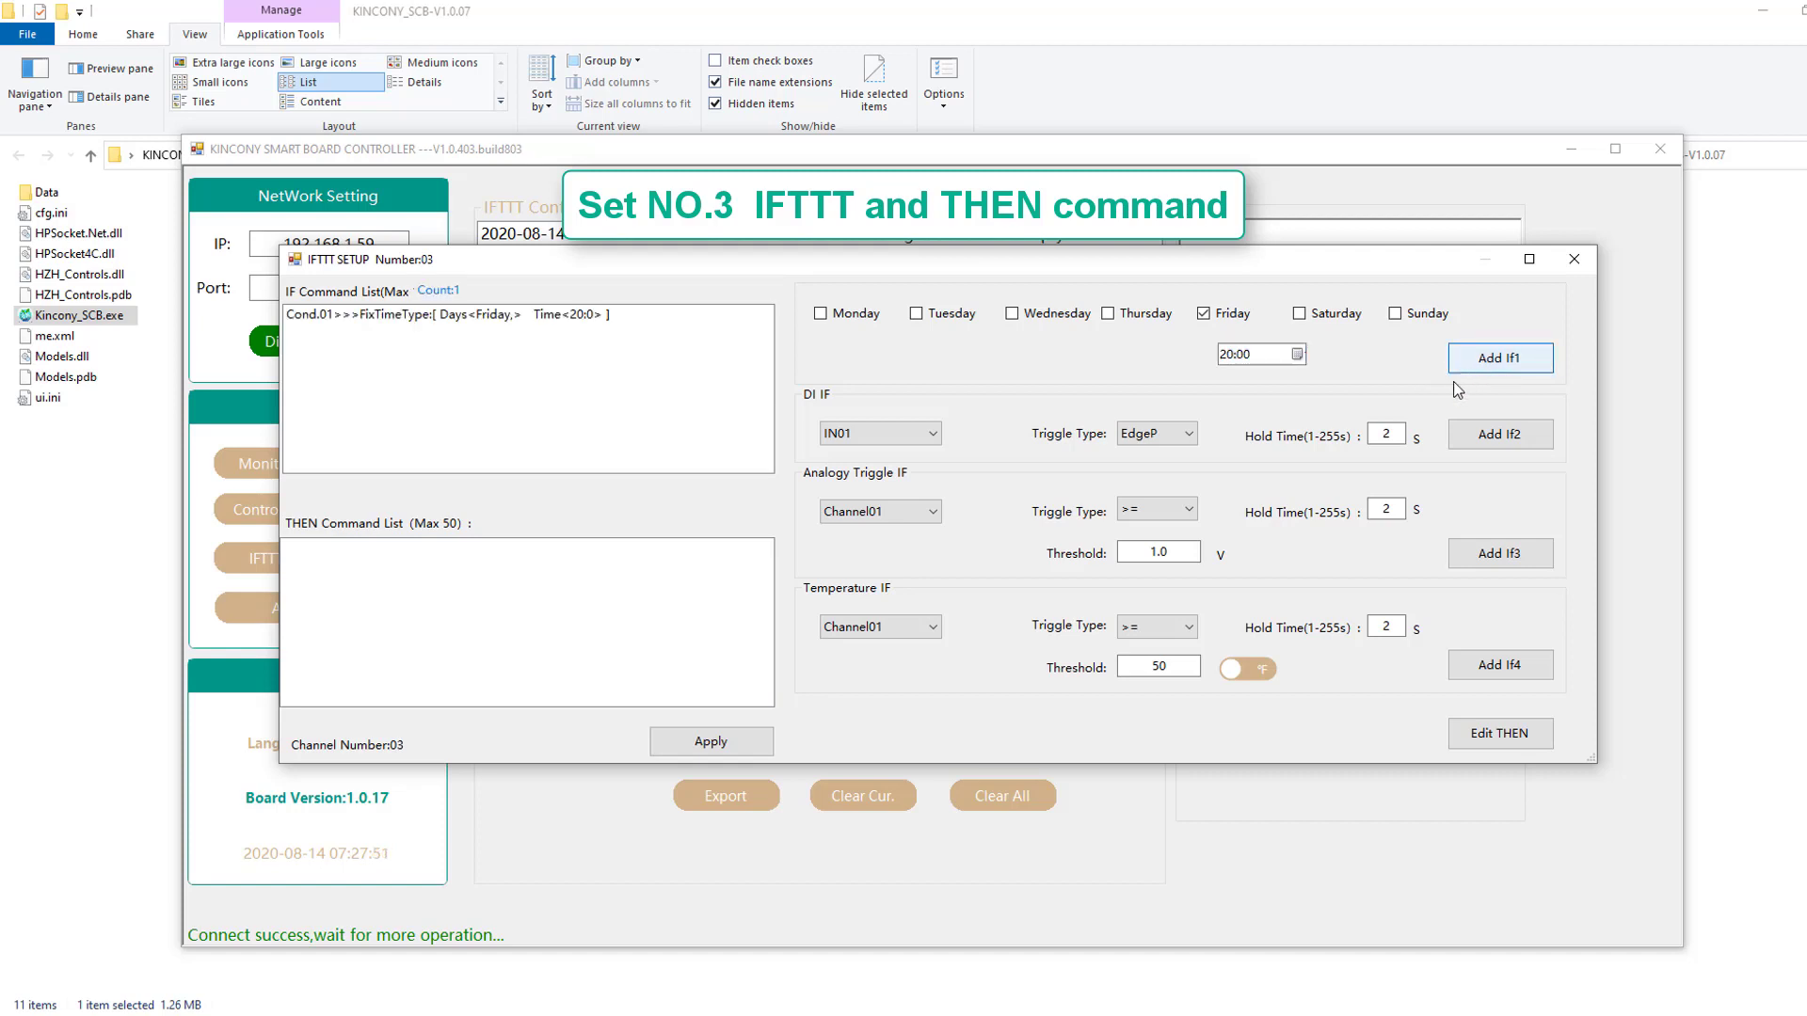
- Add sending user-defined command 03 over RS485 as the action and apply the rule
left_click(1495, 735)
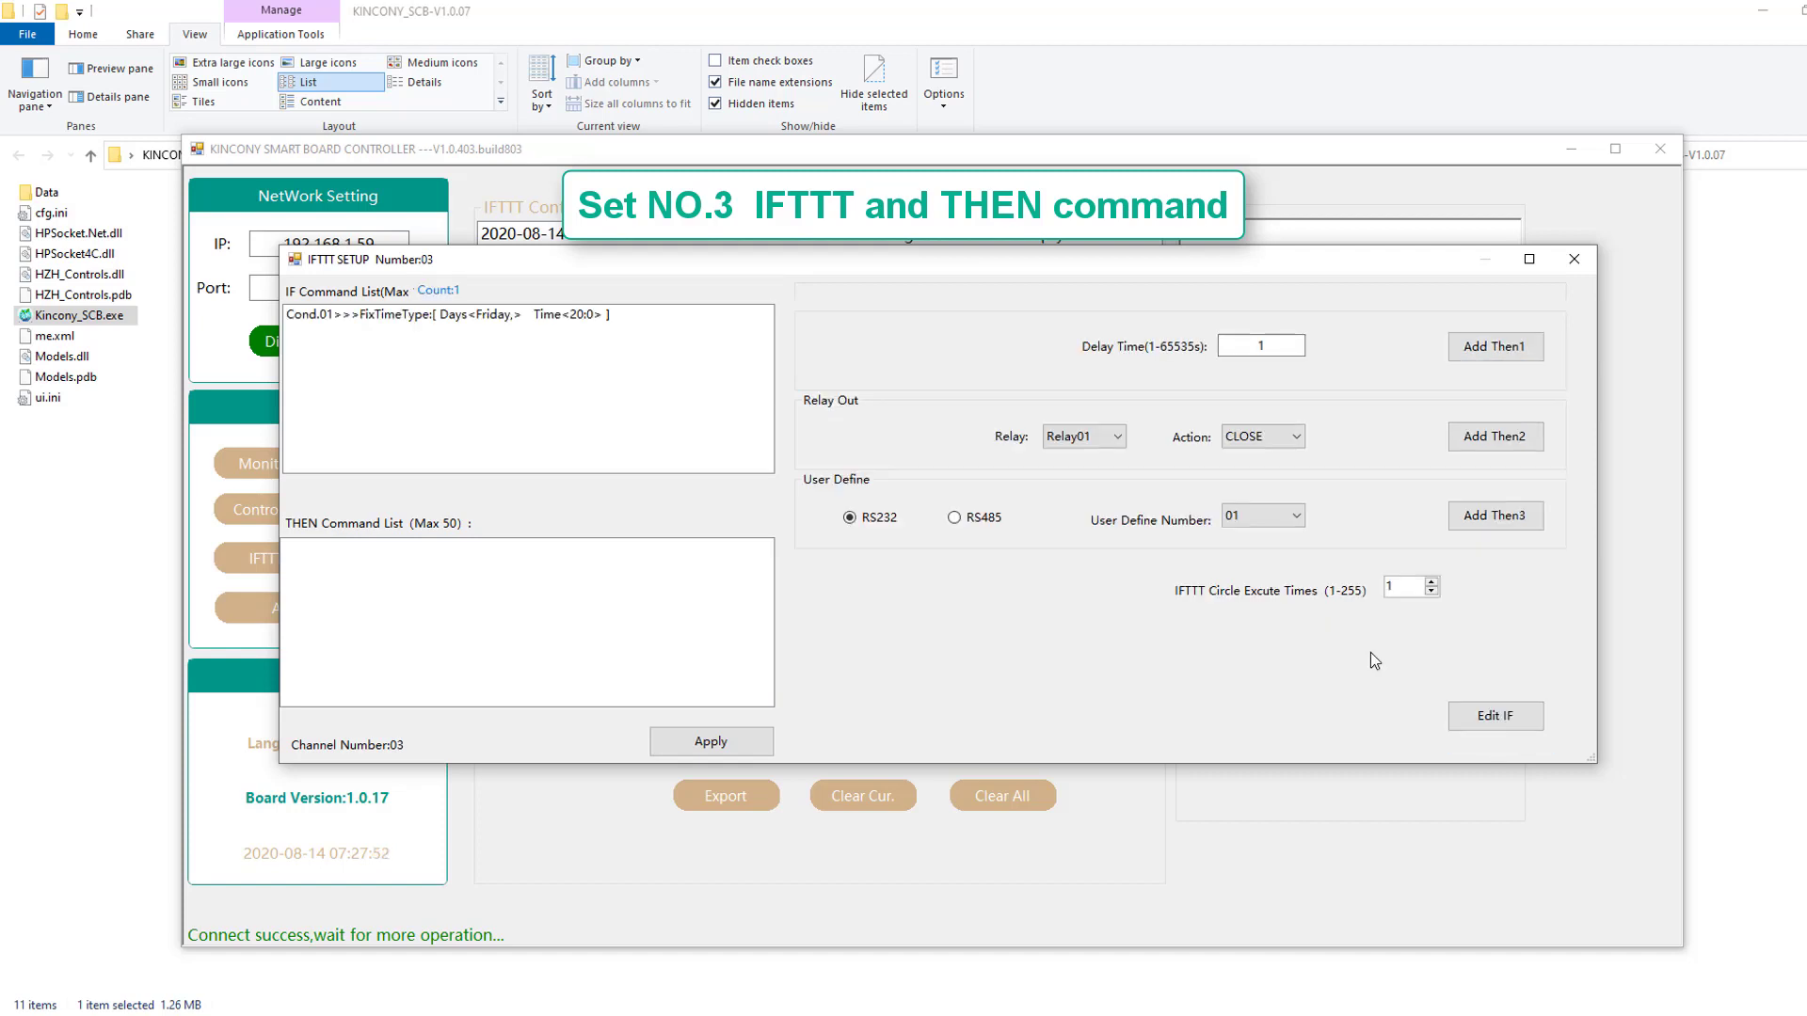
left_click(973, 525)
left_click(1266, 518)
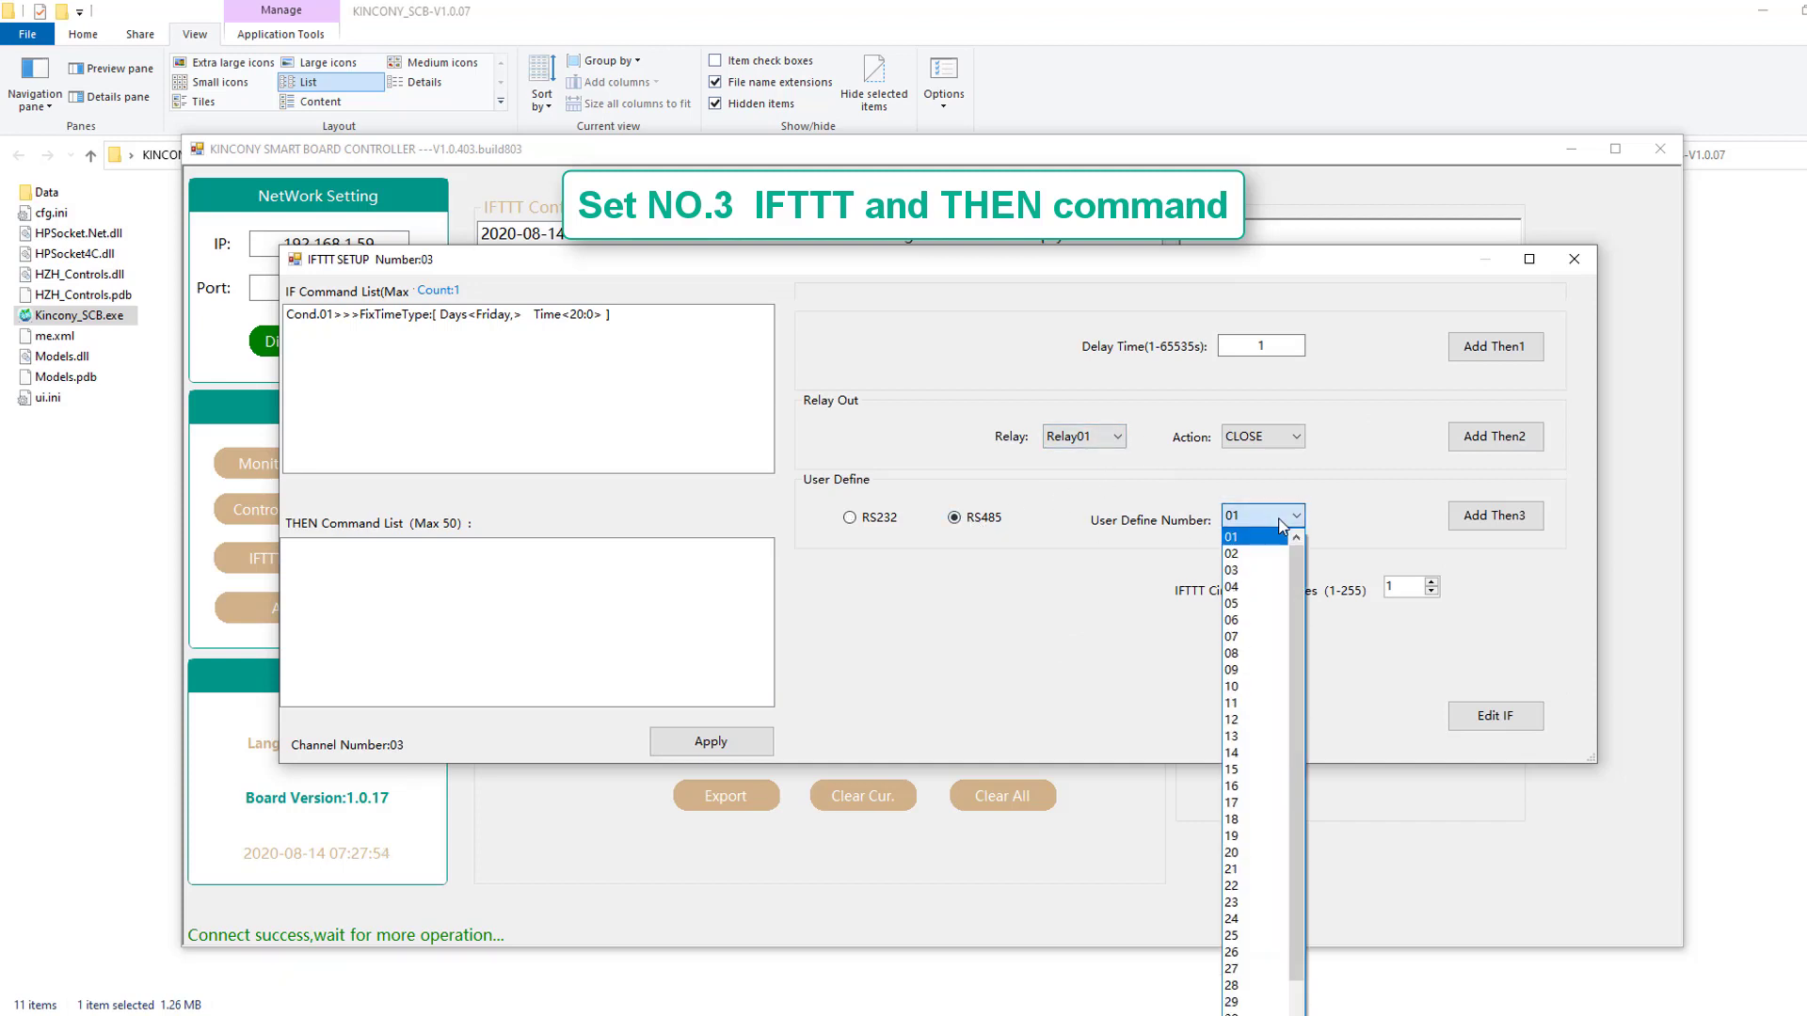
left_click(1256, 572)
left_click(1490, 527)
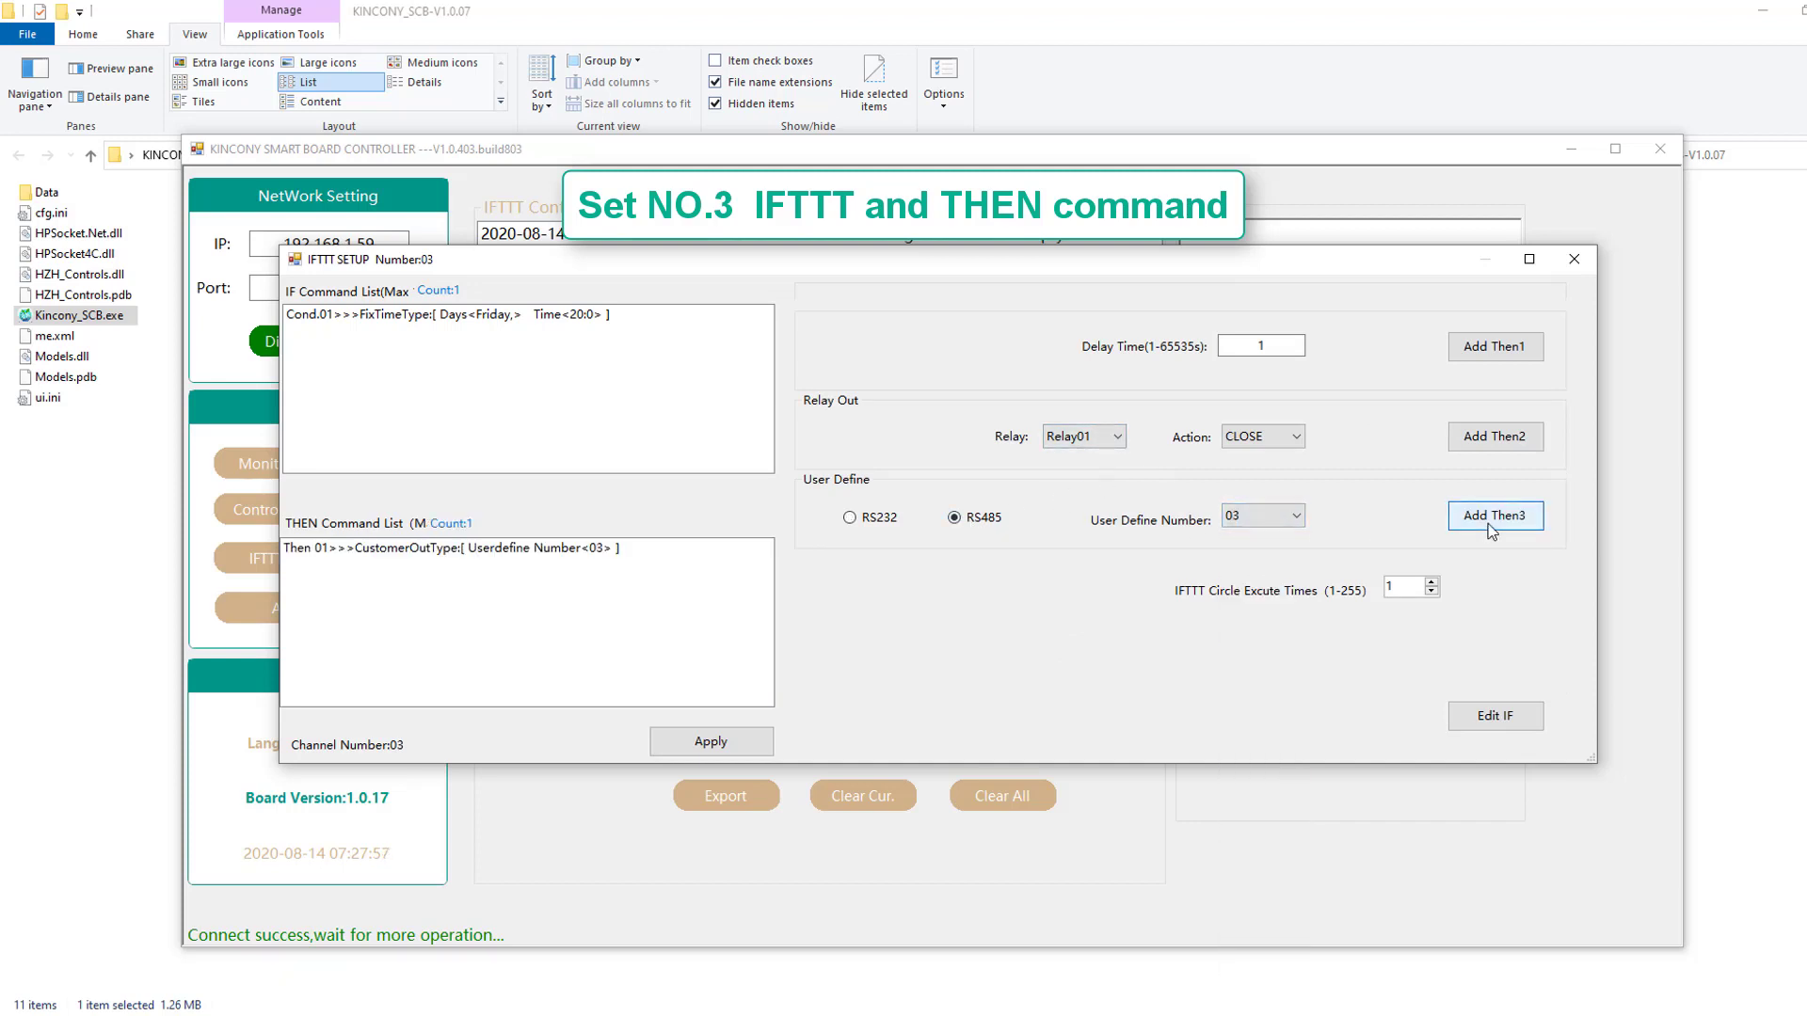
left_click(750, 744)
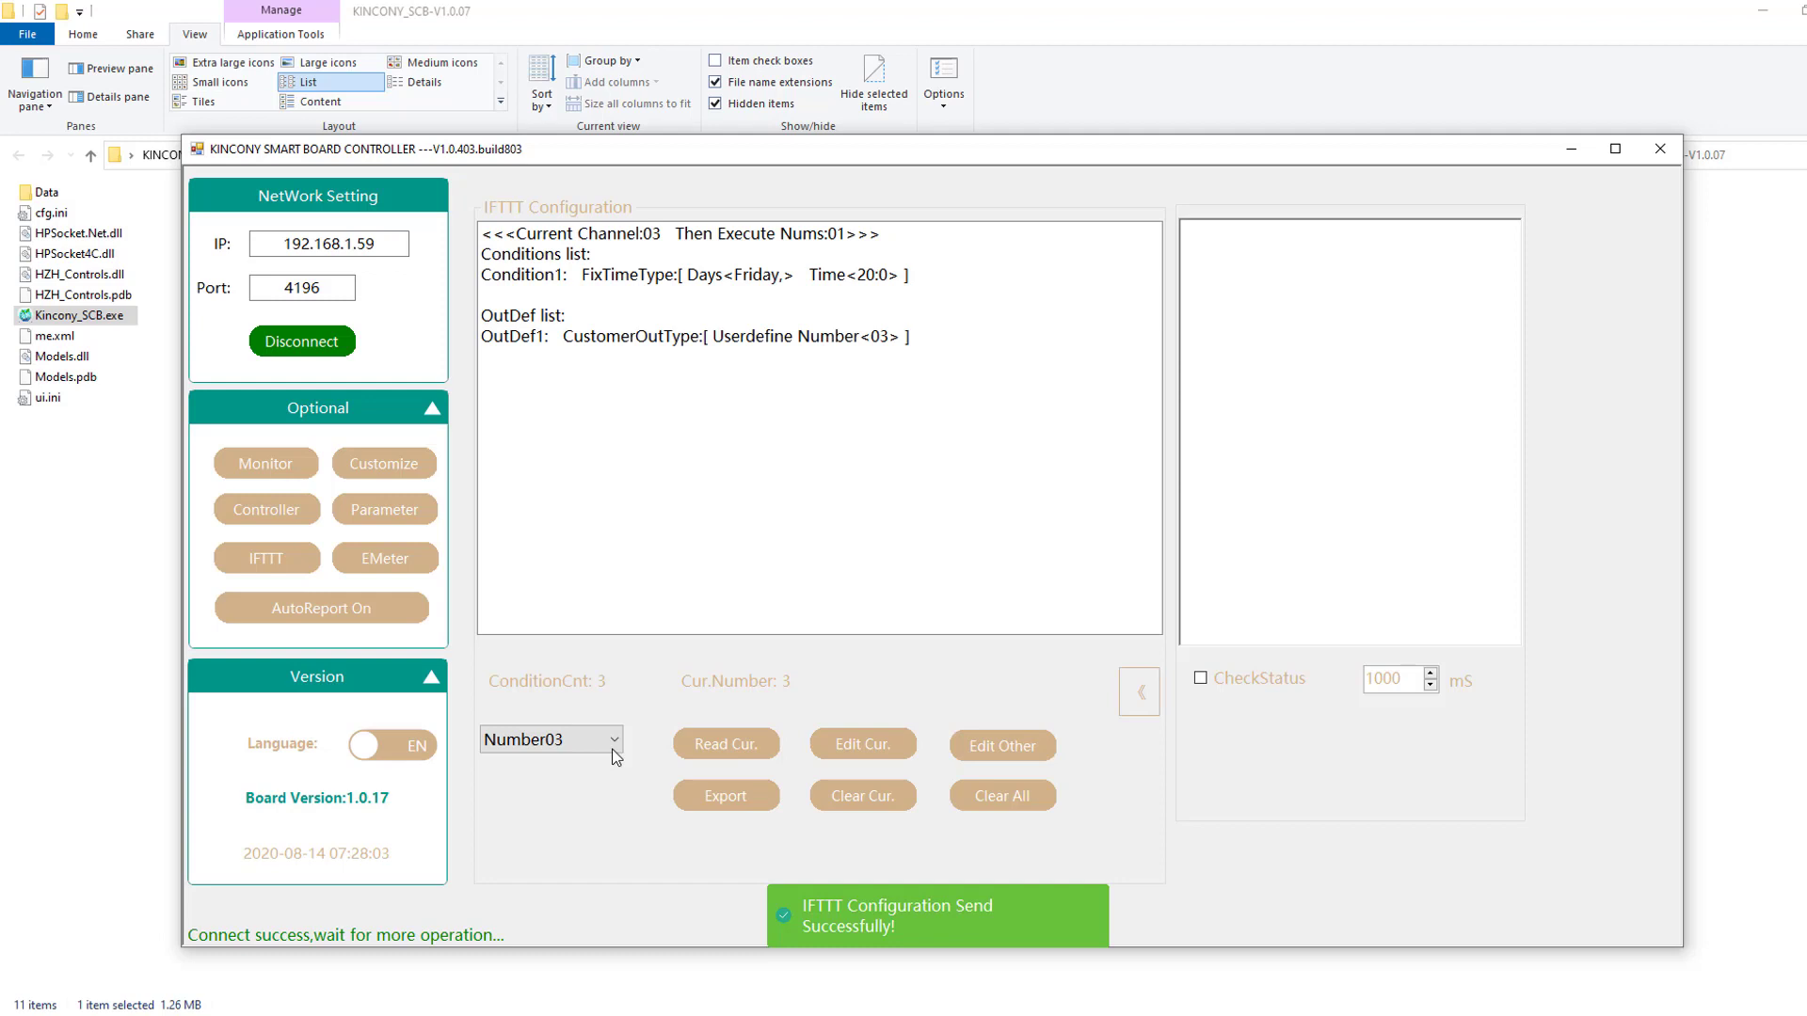
- Switch to the Monitor page showing temperature, input point and analog sensor readings
left_click(283, 473)
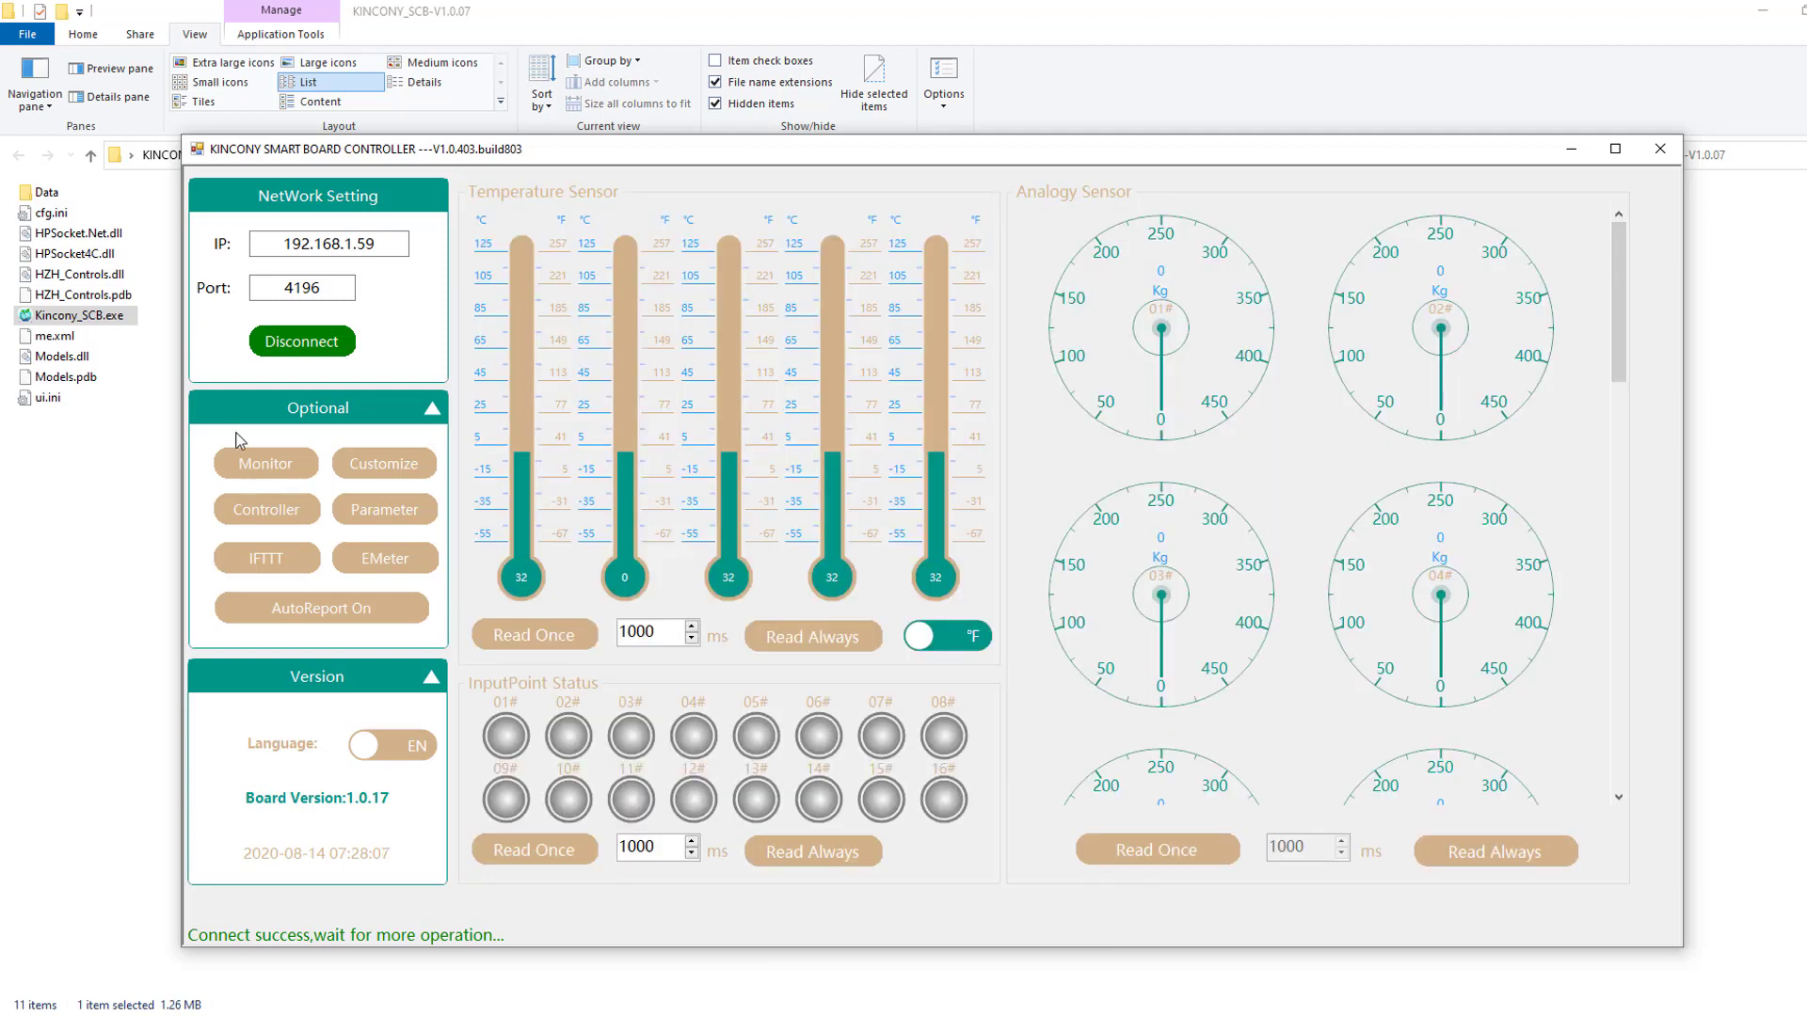